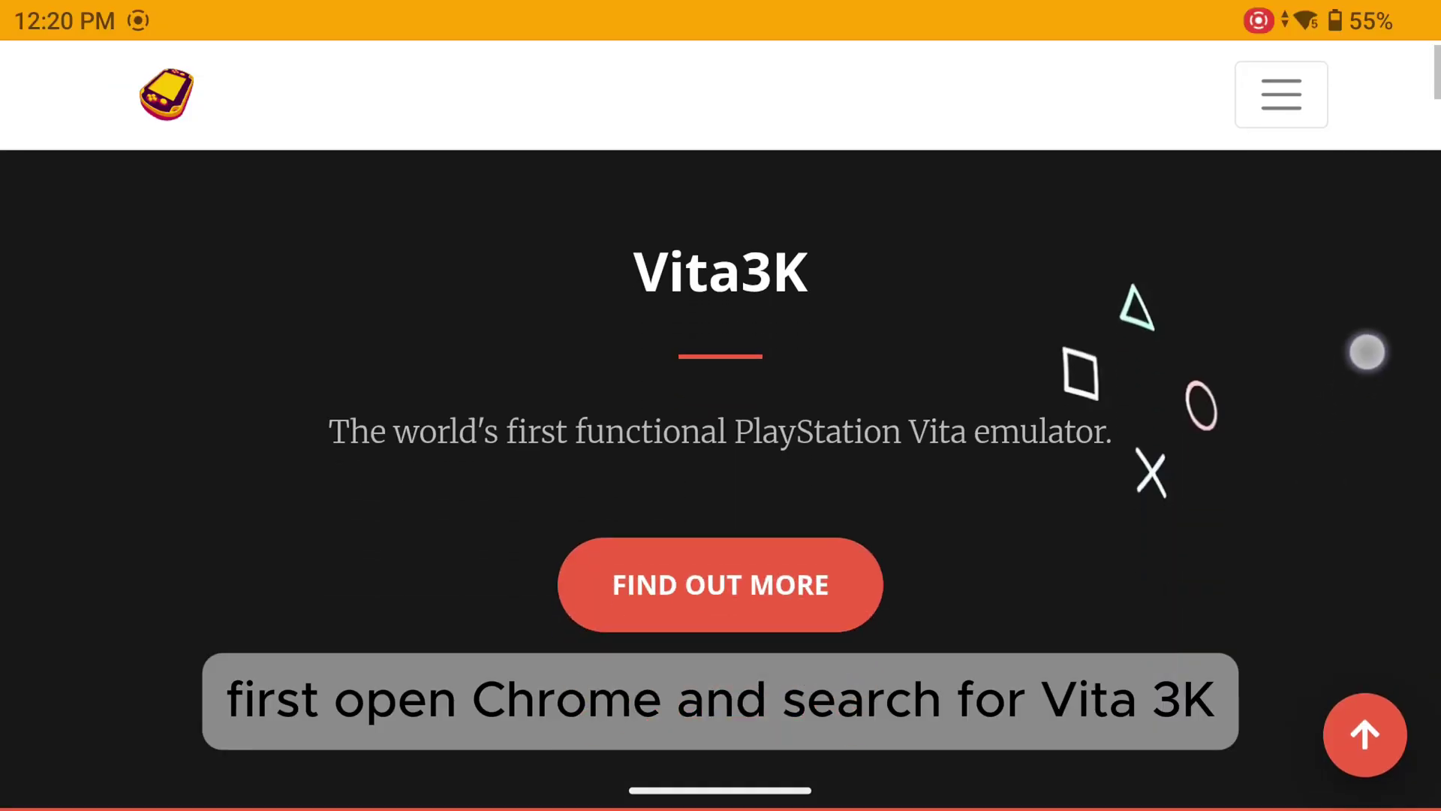
pyautogui.scroll(3, 1354, 332)
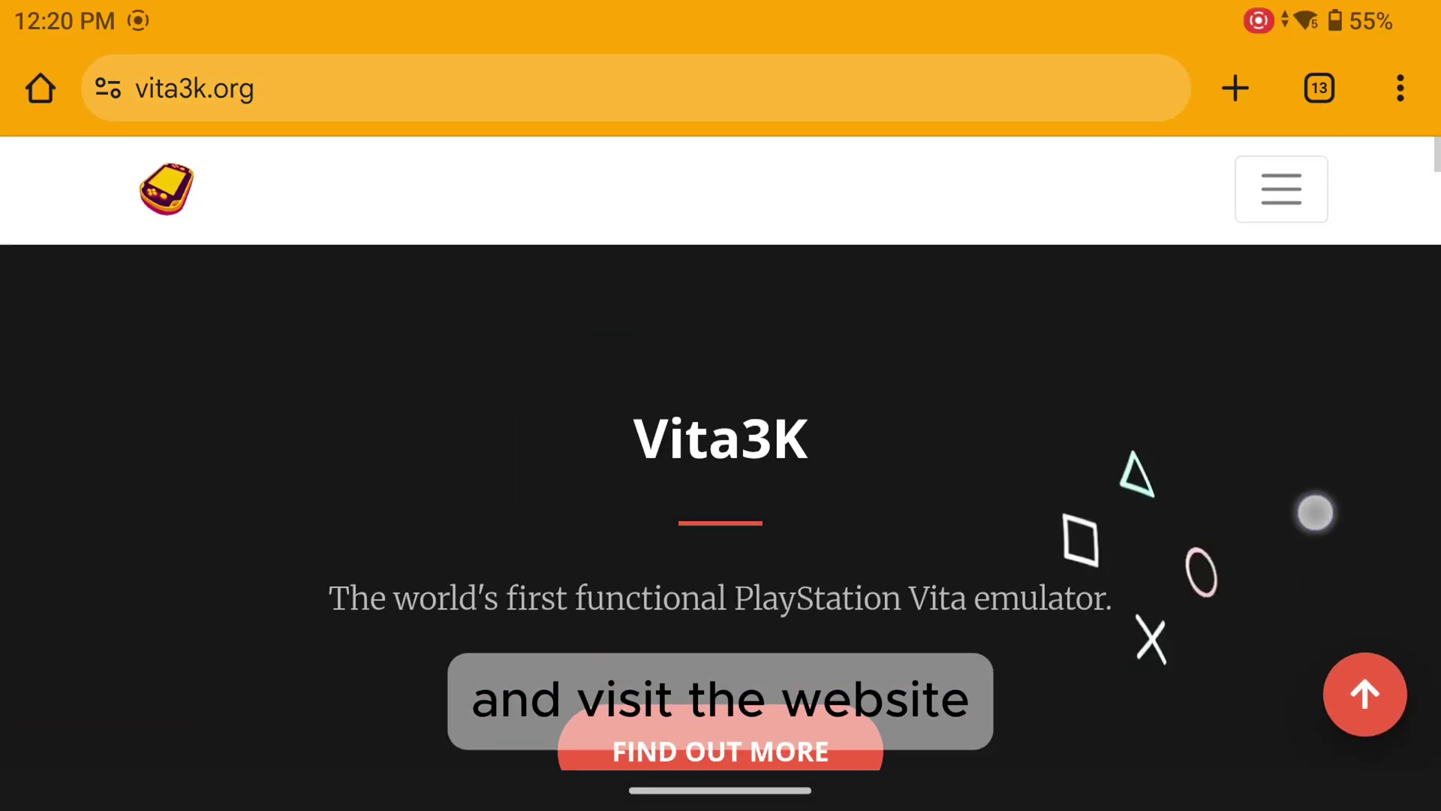
pyautogui.scroll(-6, 1355, 333)
pyautogui.scroll(5, 1376, 280)
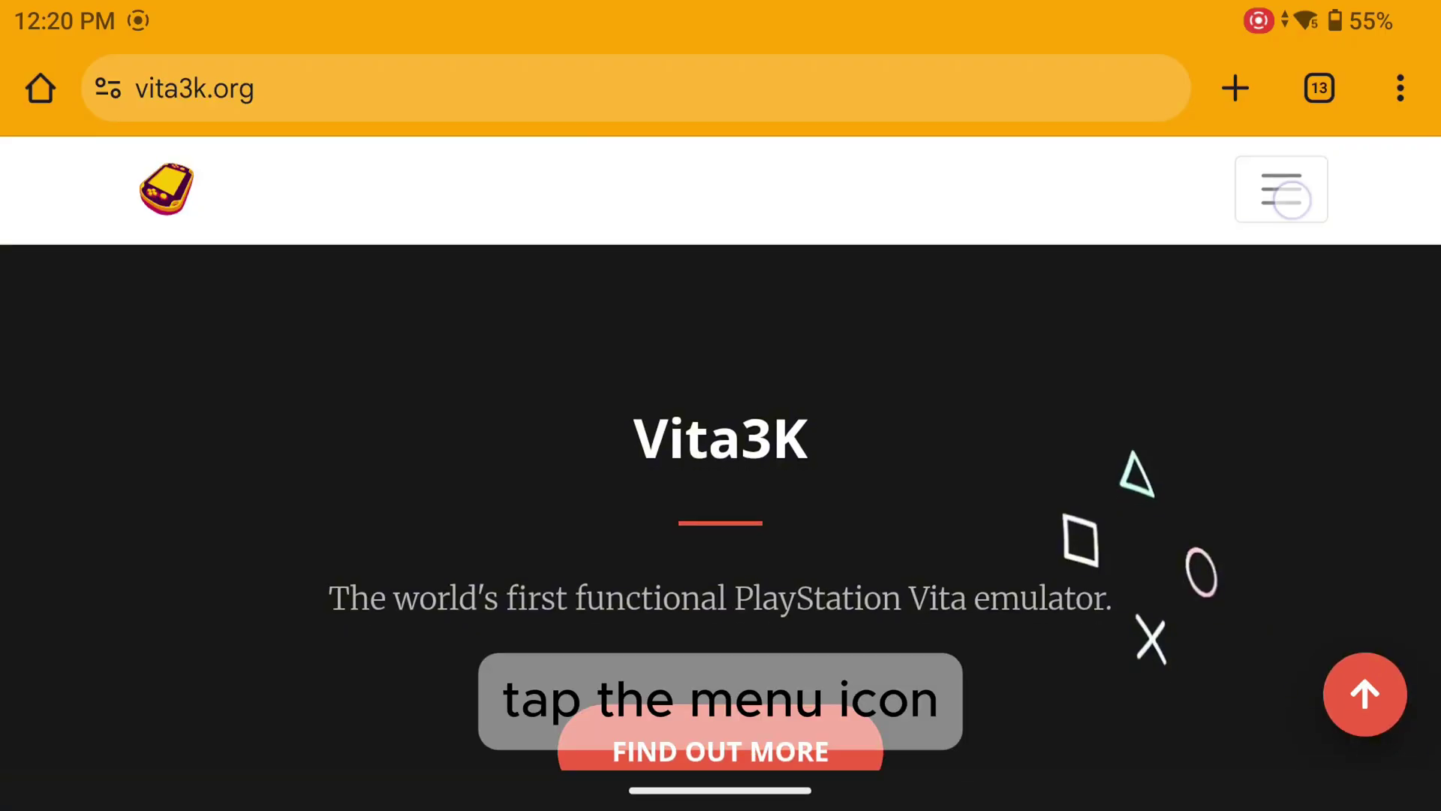
# Download vita3k-android-release-12.apk from the Android nightlies on GitHub via vita3k.org
pyautogui.click(1282, 189)
pyautogui.click(187, 515)
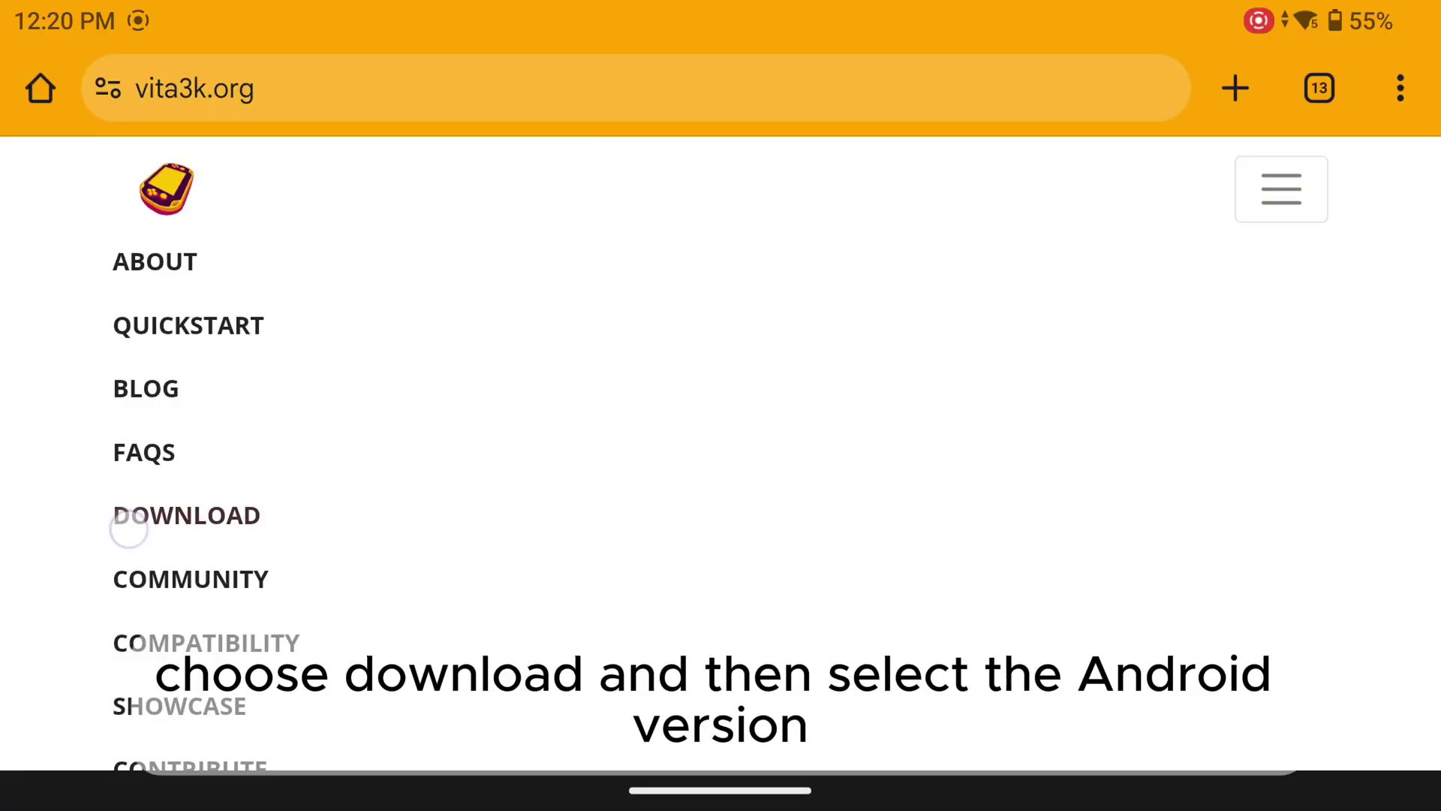
pyautogui.scroll(-2, 1330, 343)
pyautogui.scroll(-5, 1330, 344)
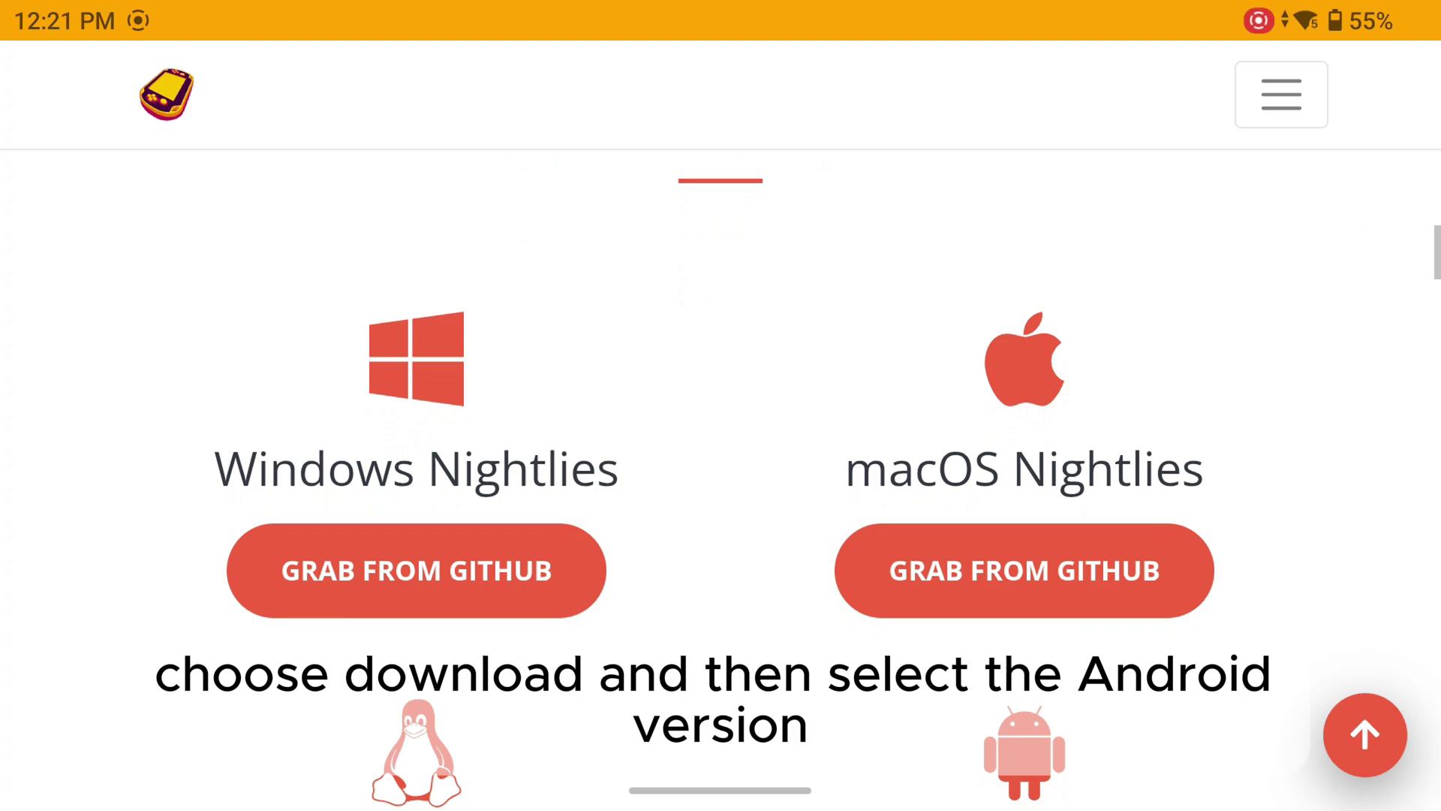
pyautogui.scroll(-3, 1329, 343)
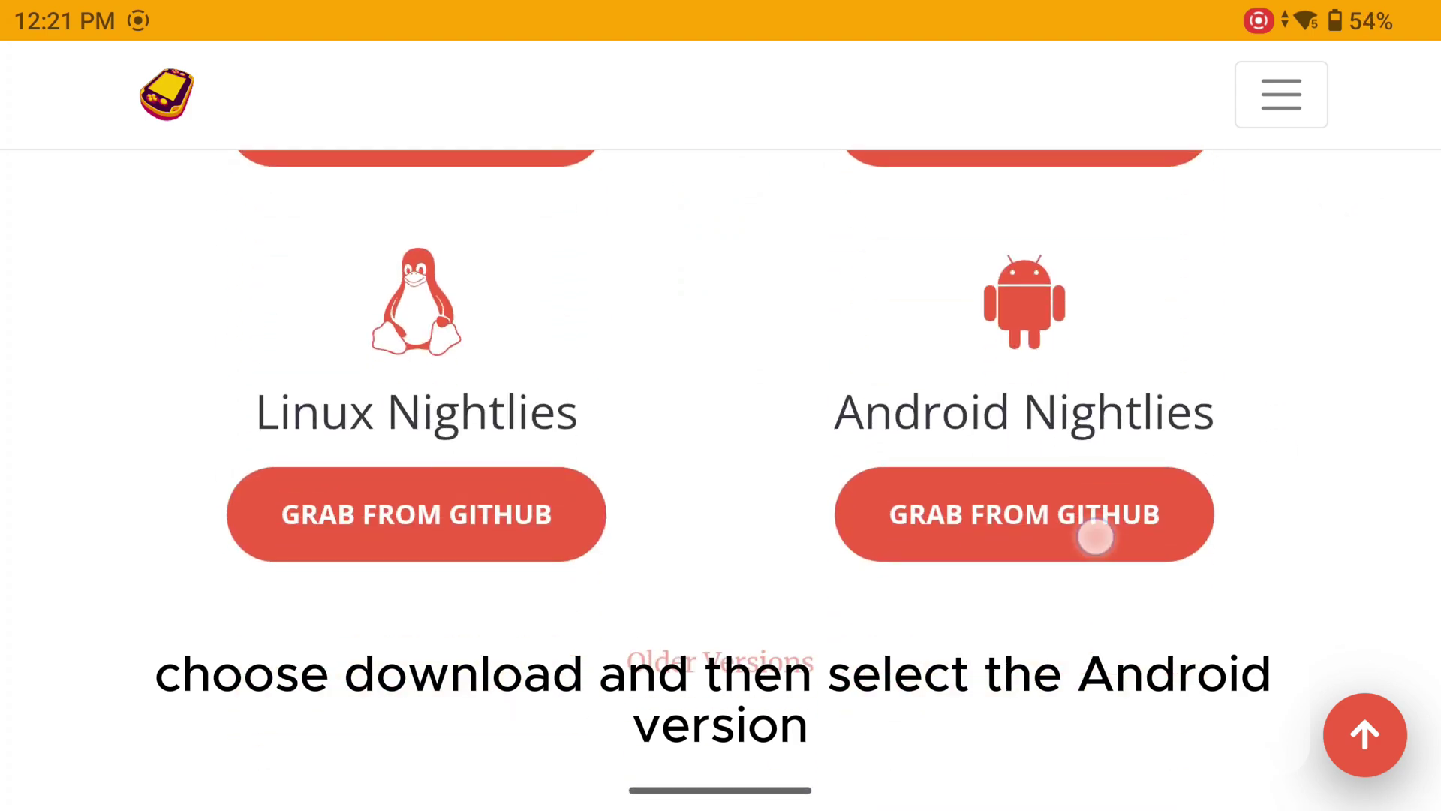
pyautogui.click(1095, 540)
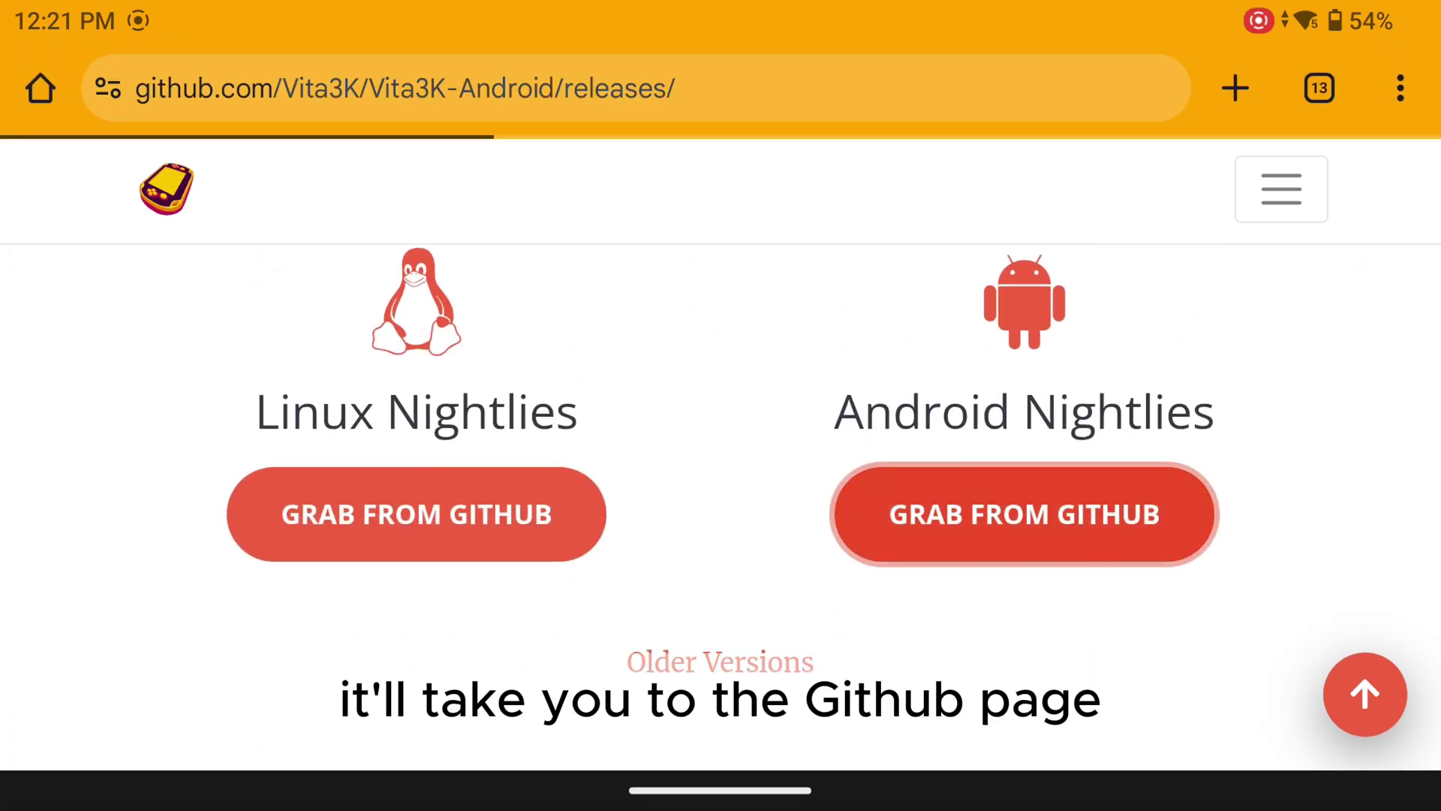
pyautogui.scroll(-4, 1363, 515)
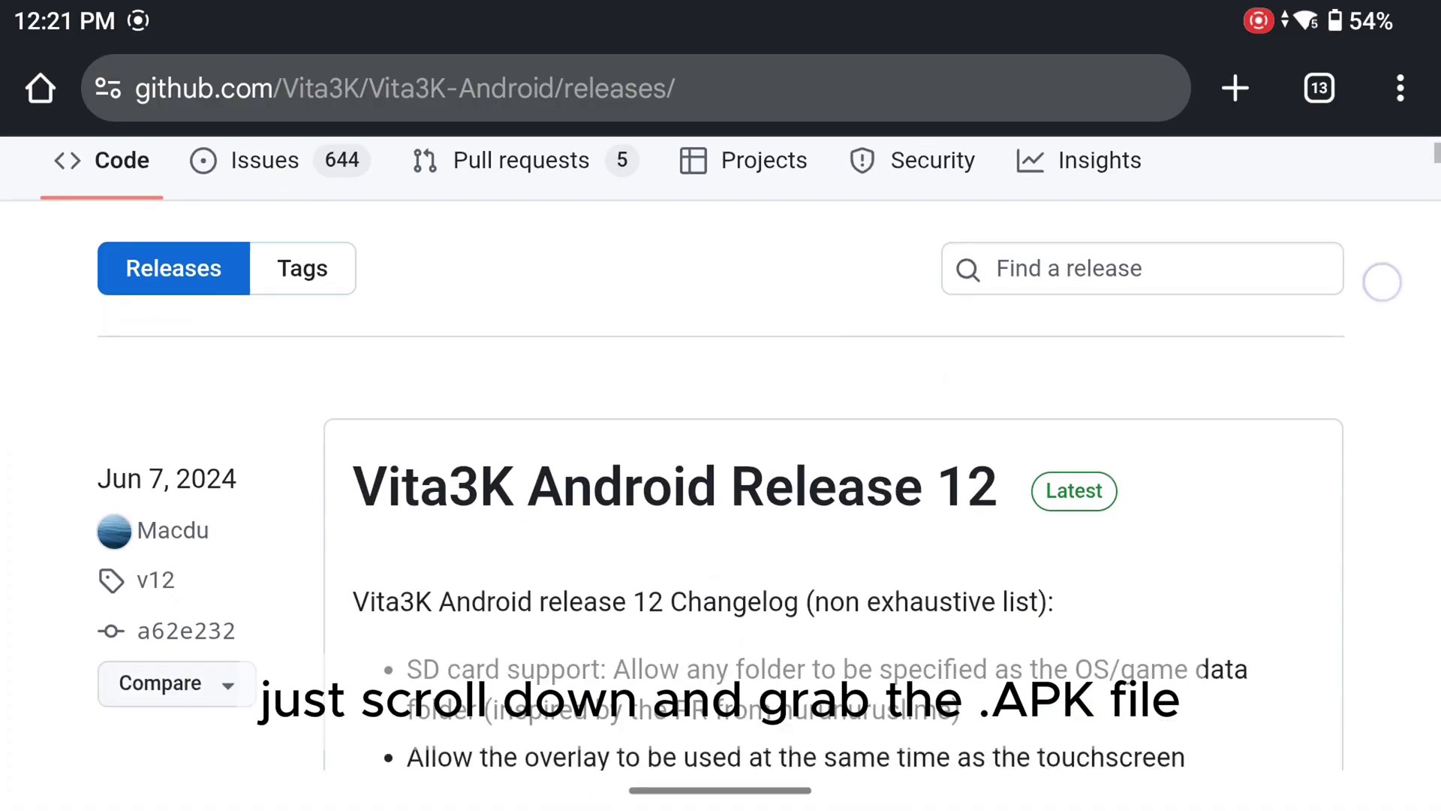
pyautogui.scroll(-2, 1362, 515)
pyautogui.scroll(-4, 1362, 515)
pyautogui.scroll(-4, 1362, 514)
pyautogui.scroll(-4, 1363, 515)
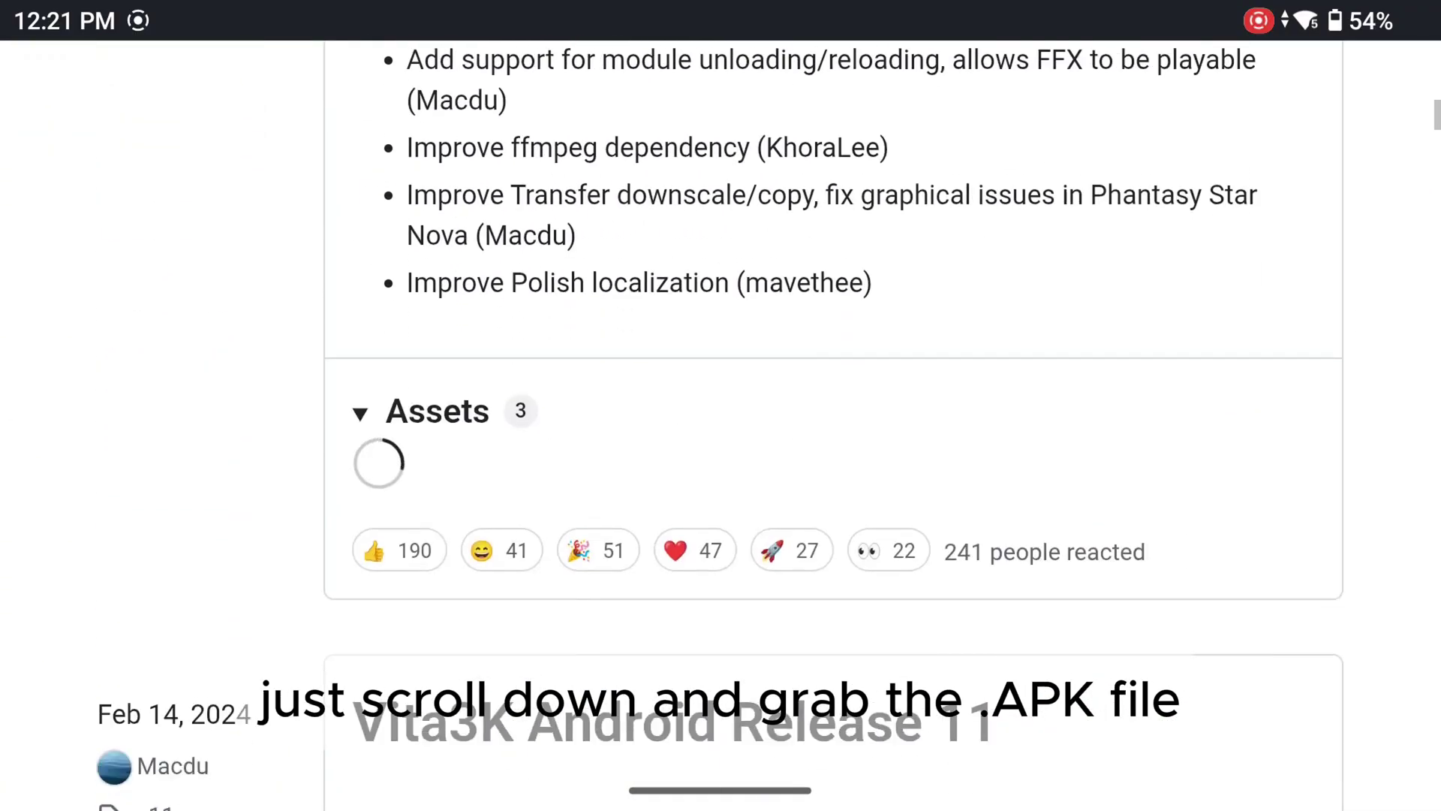
pyautogui.scroll(-2, 1342, 378)
pyautogui.scroll(-1, 1343, 379)
pyautogui.click(581, 278)
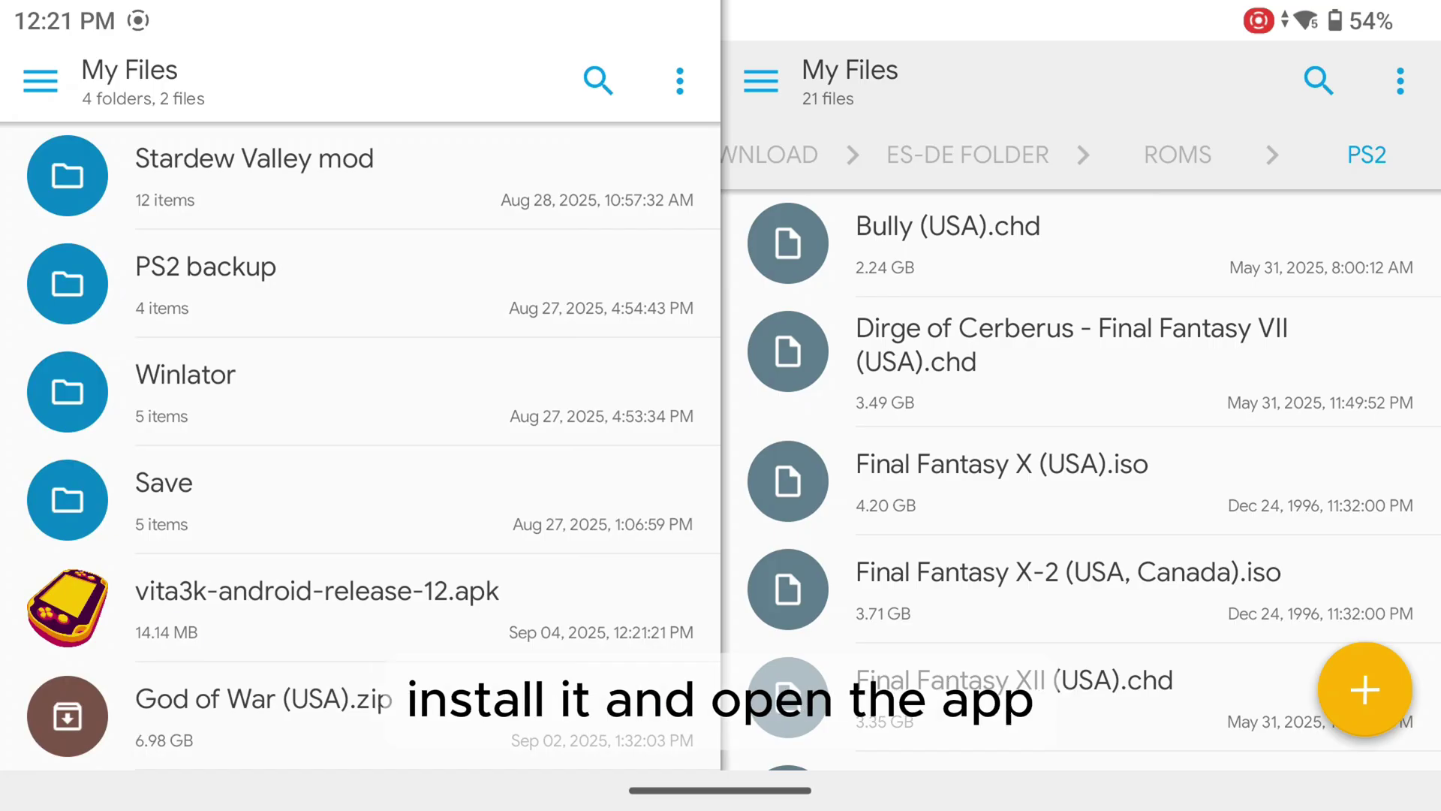
# Install the downloaded Vita3K apk and launch the app
pyautogui.click(180, 608)
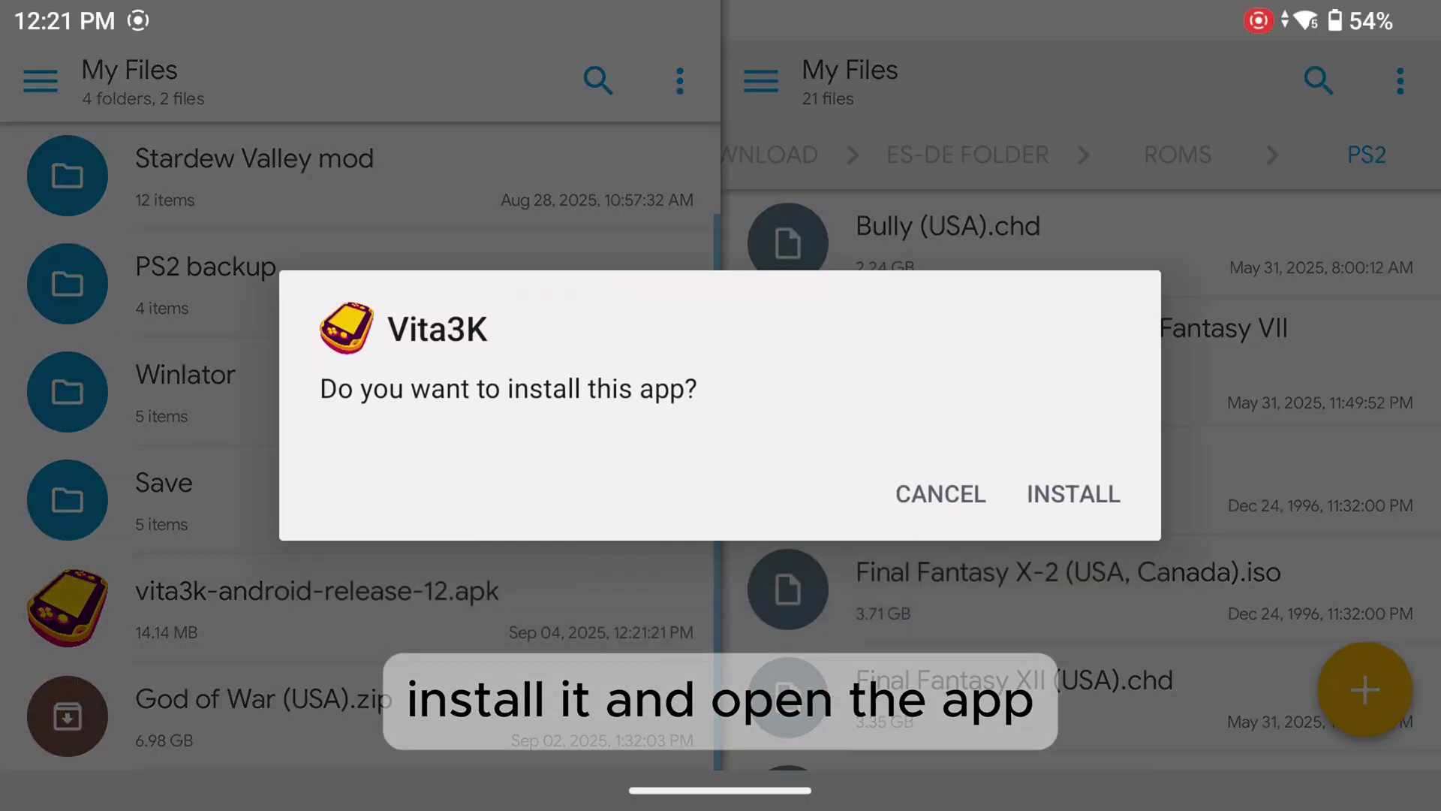
pyautogui.click(1073, 494)
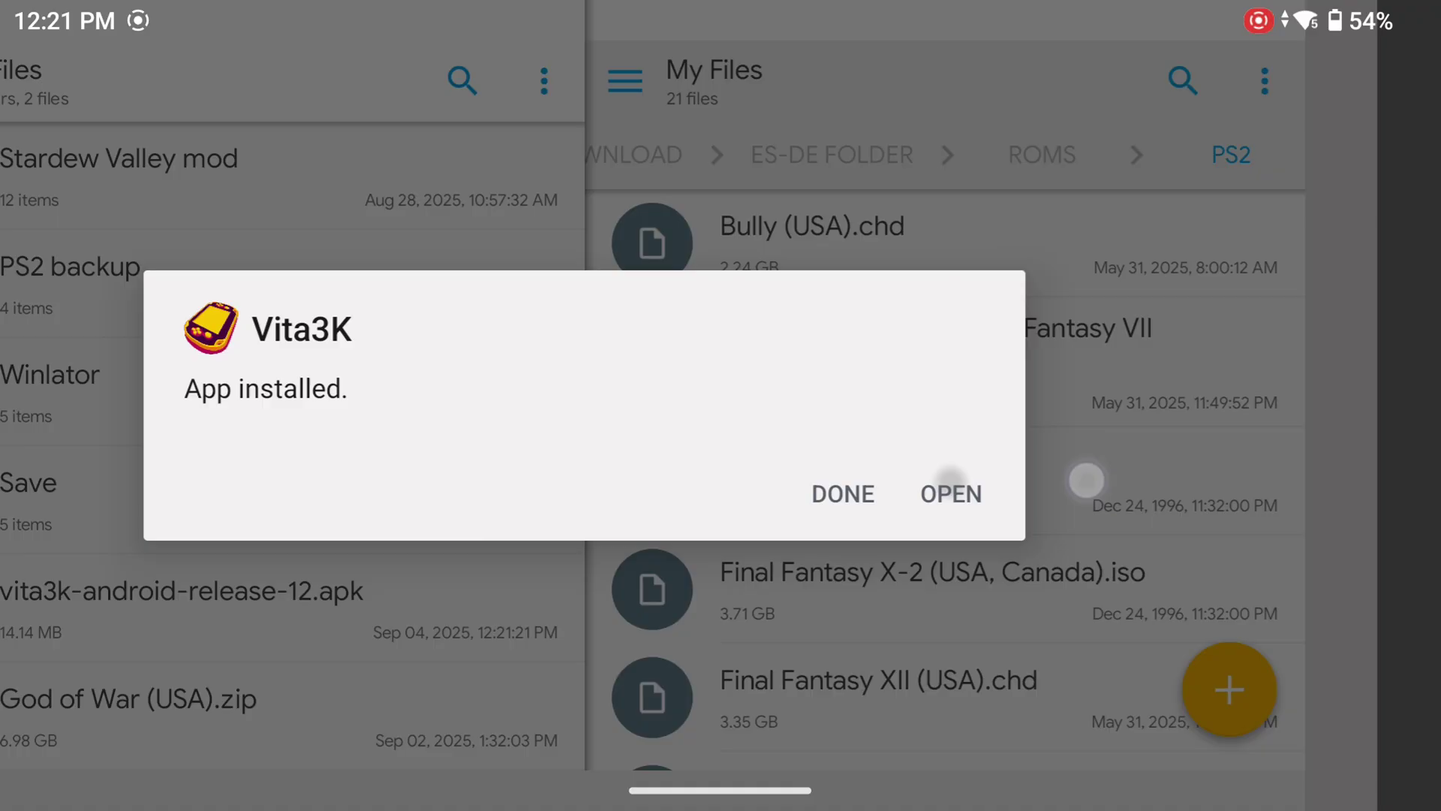
pyautogui.click(952, 494)
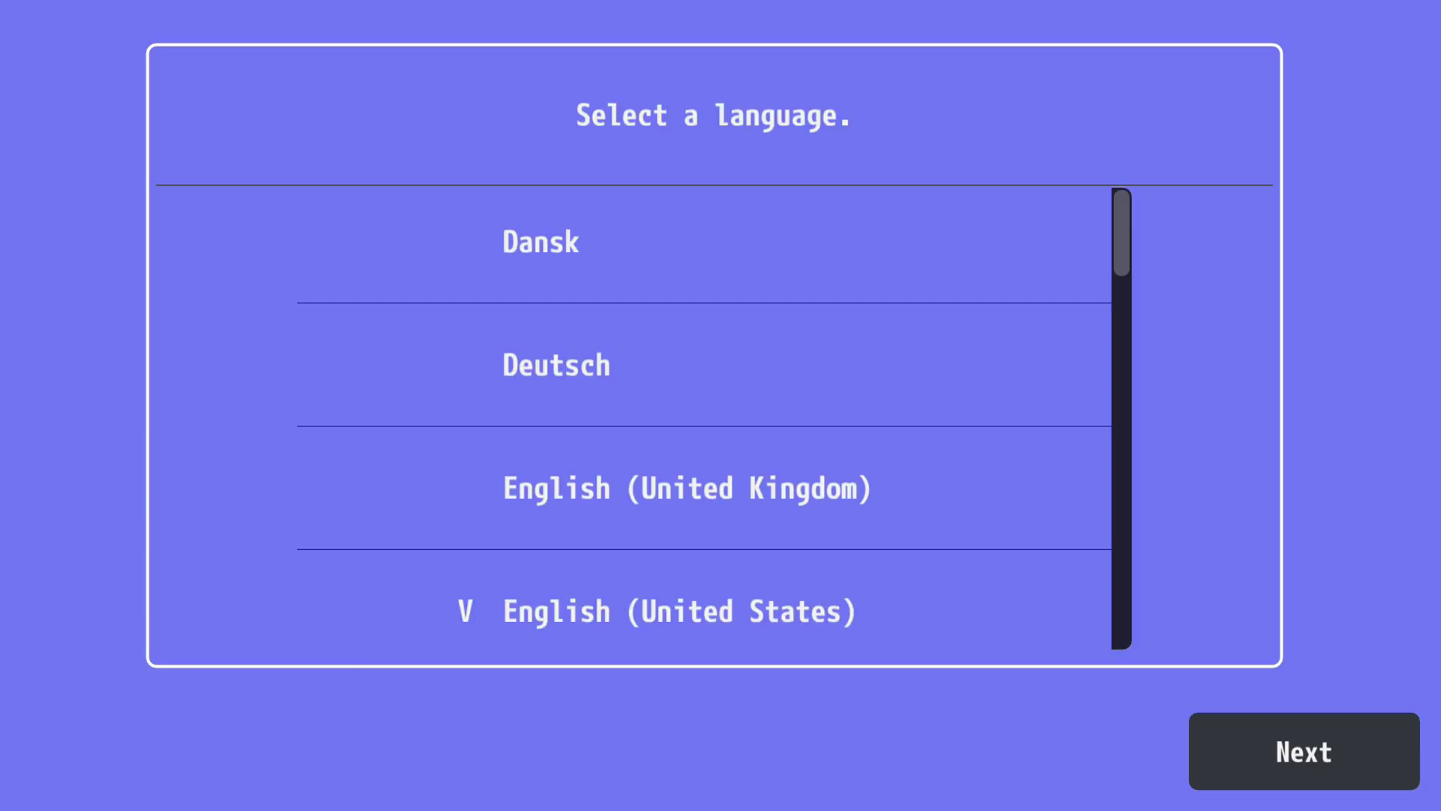
pyautogui.scroll(-3, 705, 451)
# Choose English (United States) and keep the default emulator path in the setup wizard
pyautogui.click(705, 313)
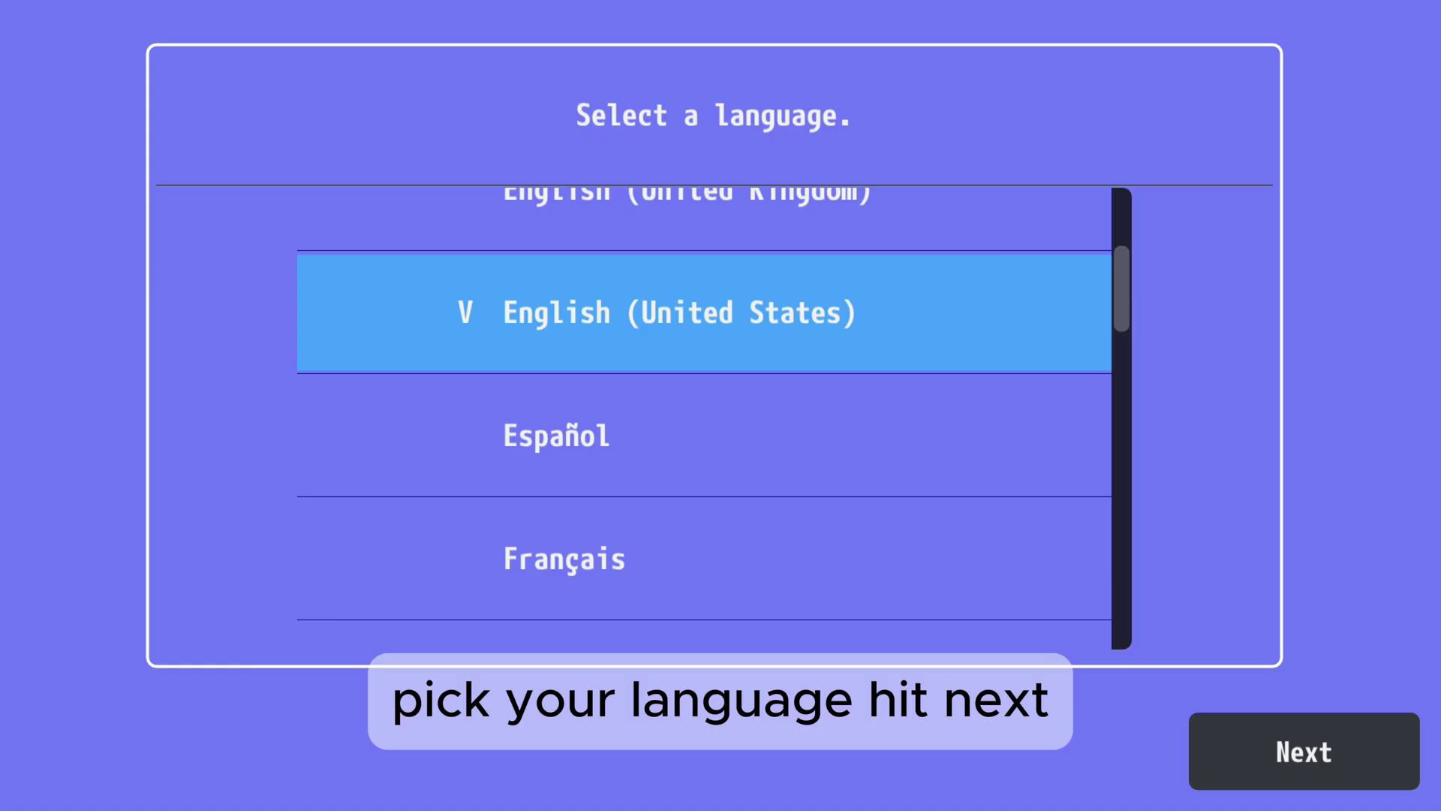
pyautogui.click(1303, 752)
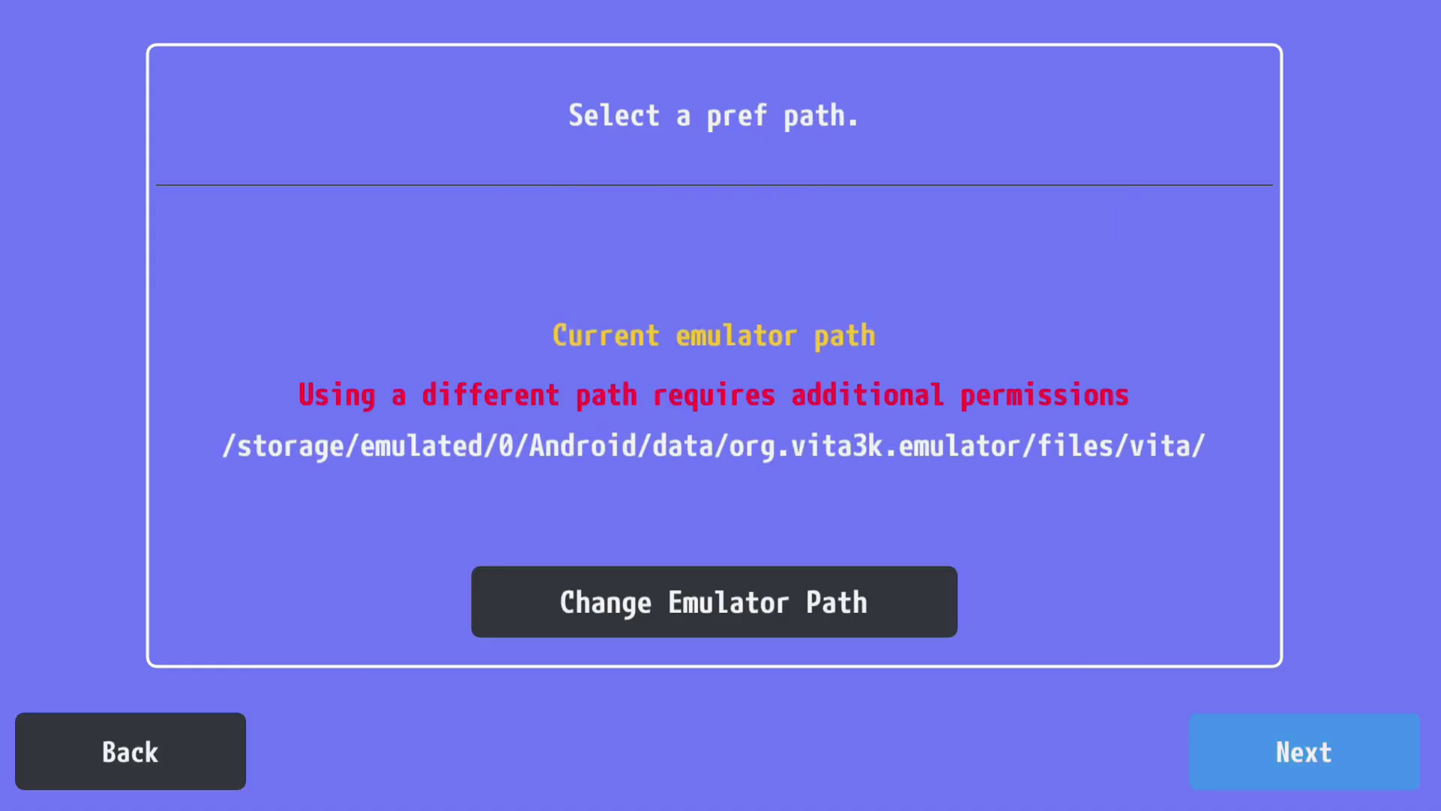
pyautogui.click(1326, 761)
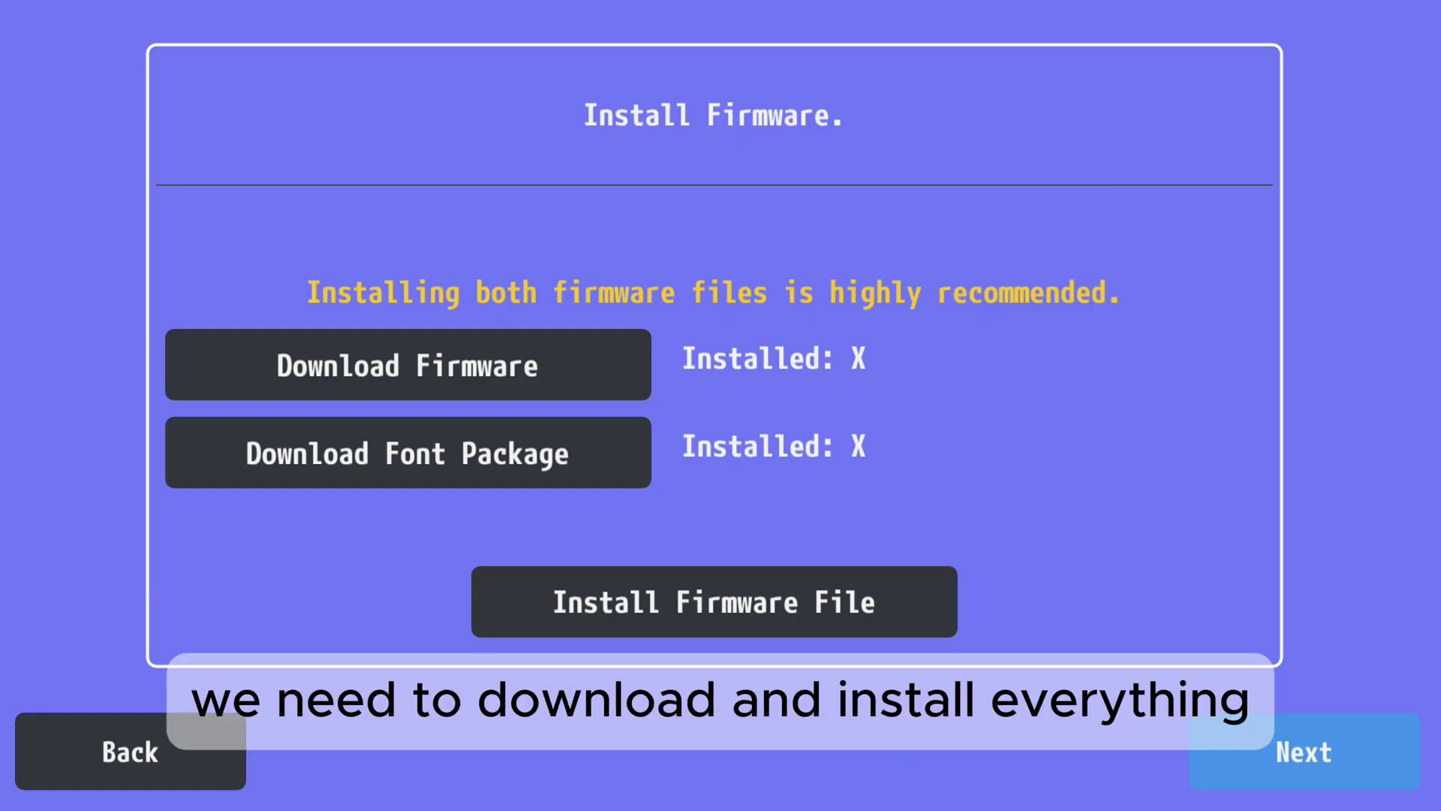
# Download the 127.63 MB PS Vita 3.74 system update in Chrome, then return to Vita3K
pyautogui.click(268, 358)
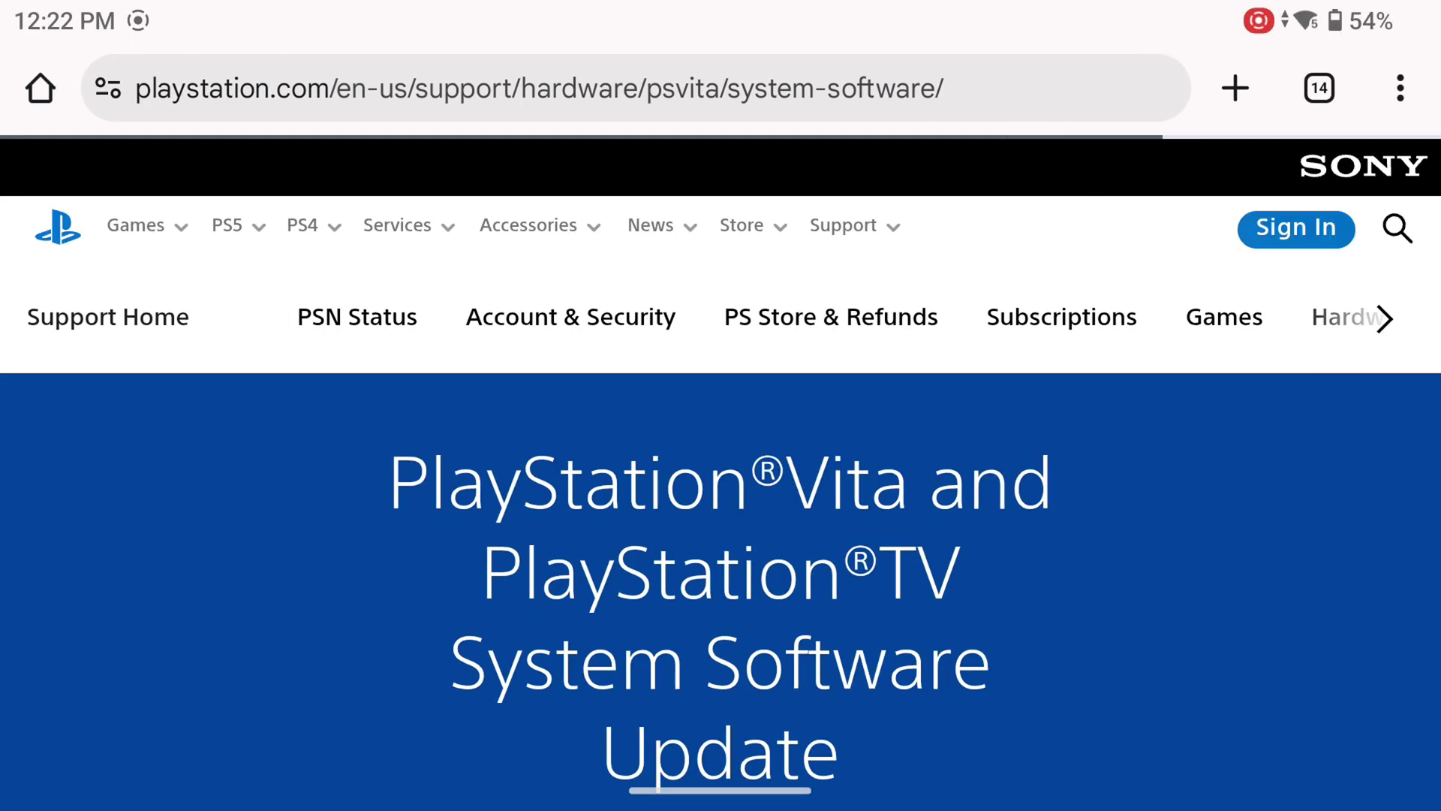
pyautogui.moveTo(1233, 603); pyautogui.dragTo(1255, 350)
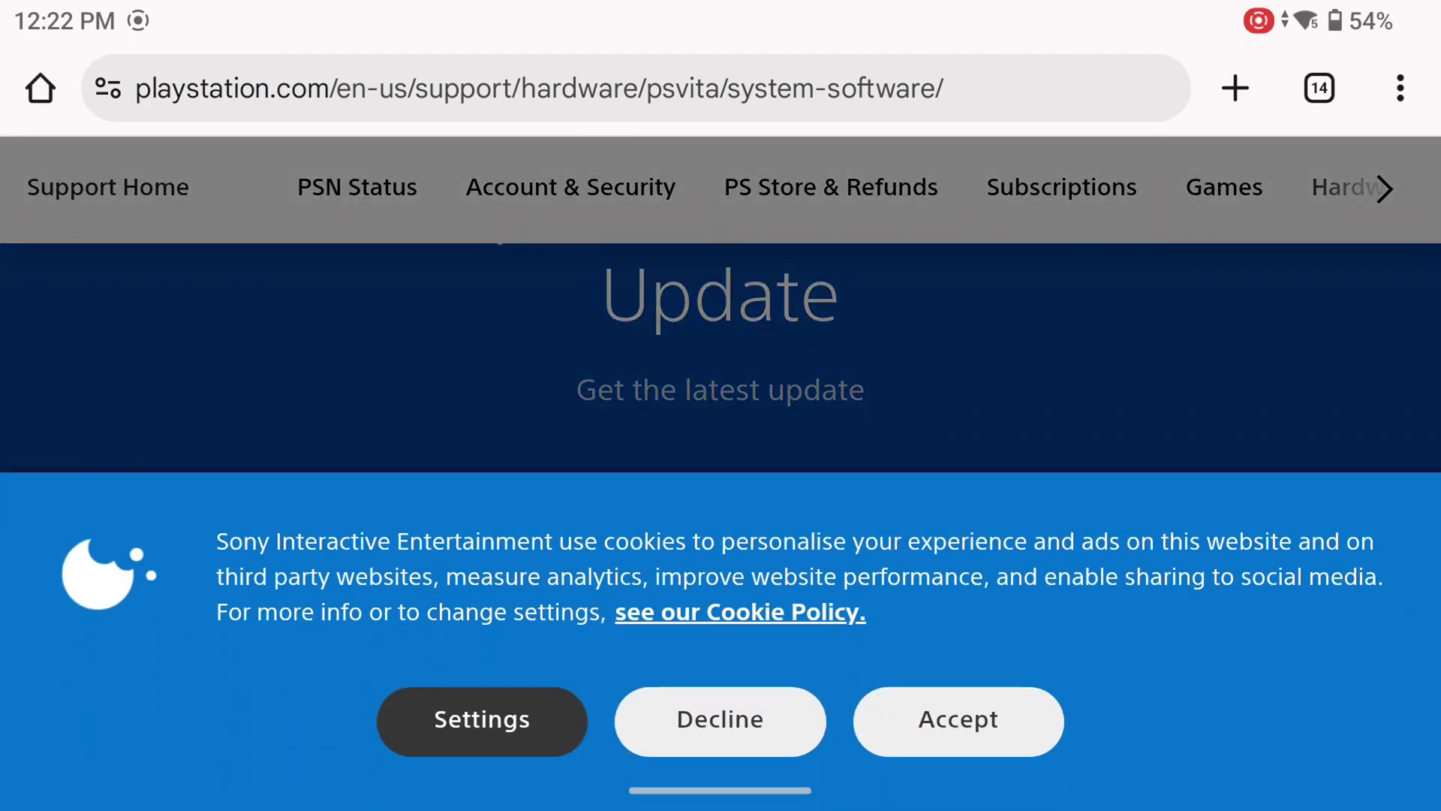
pyautogui.click(958, 719)
pyautogui.moveTo(1242, 599); pyautogui.dragTo(1255, 328)
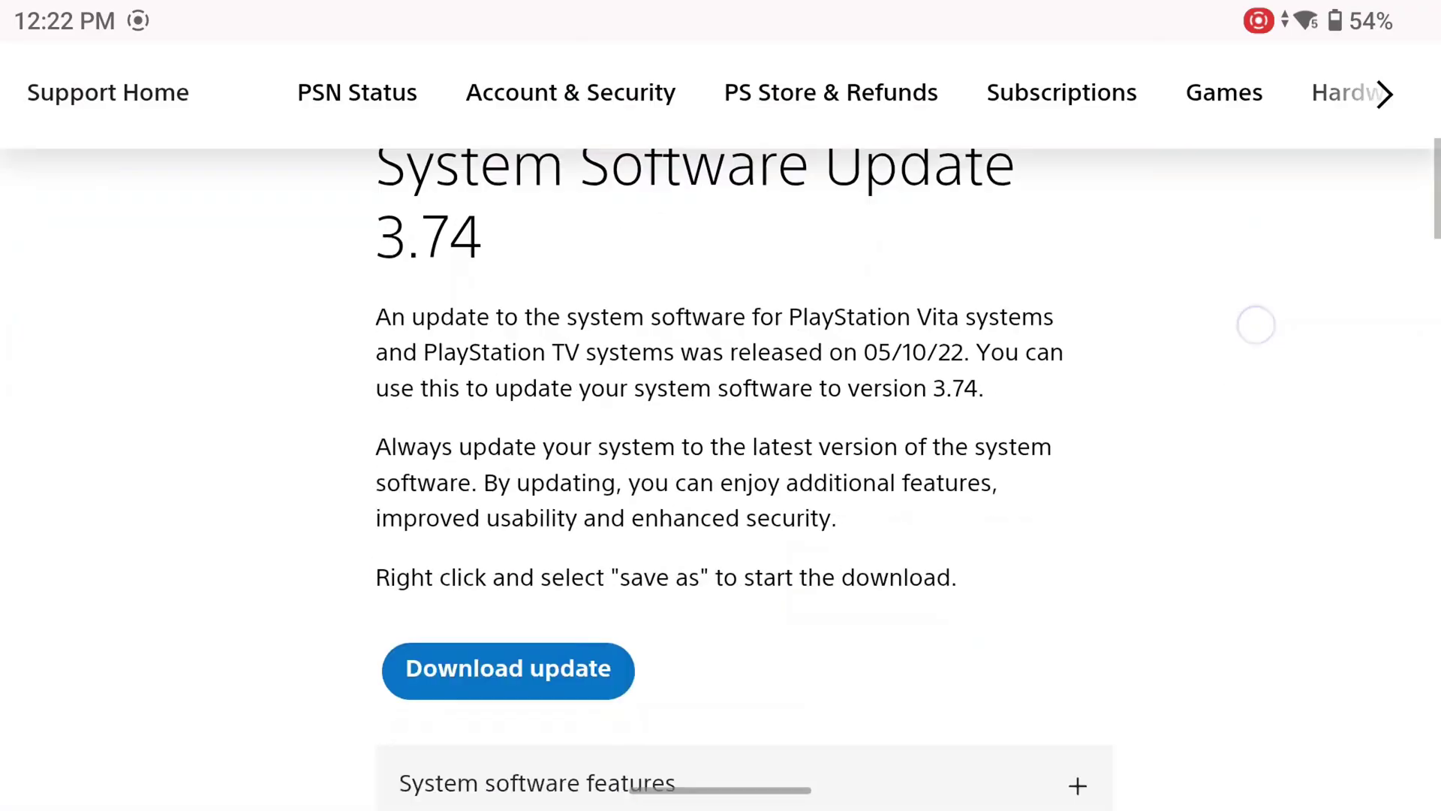
pyautogui.click(424, 357)
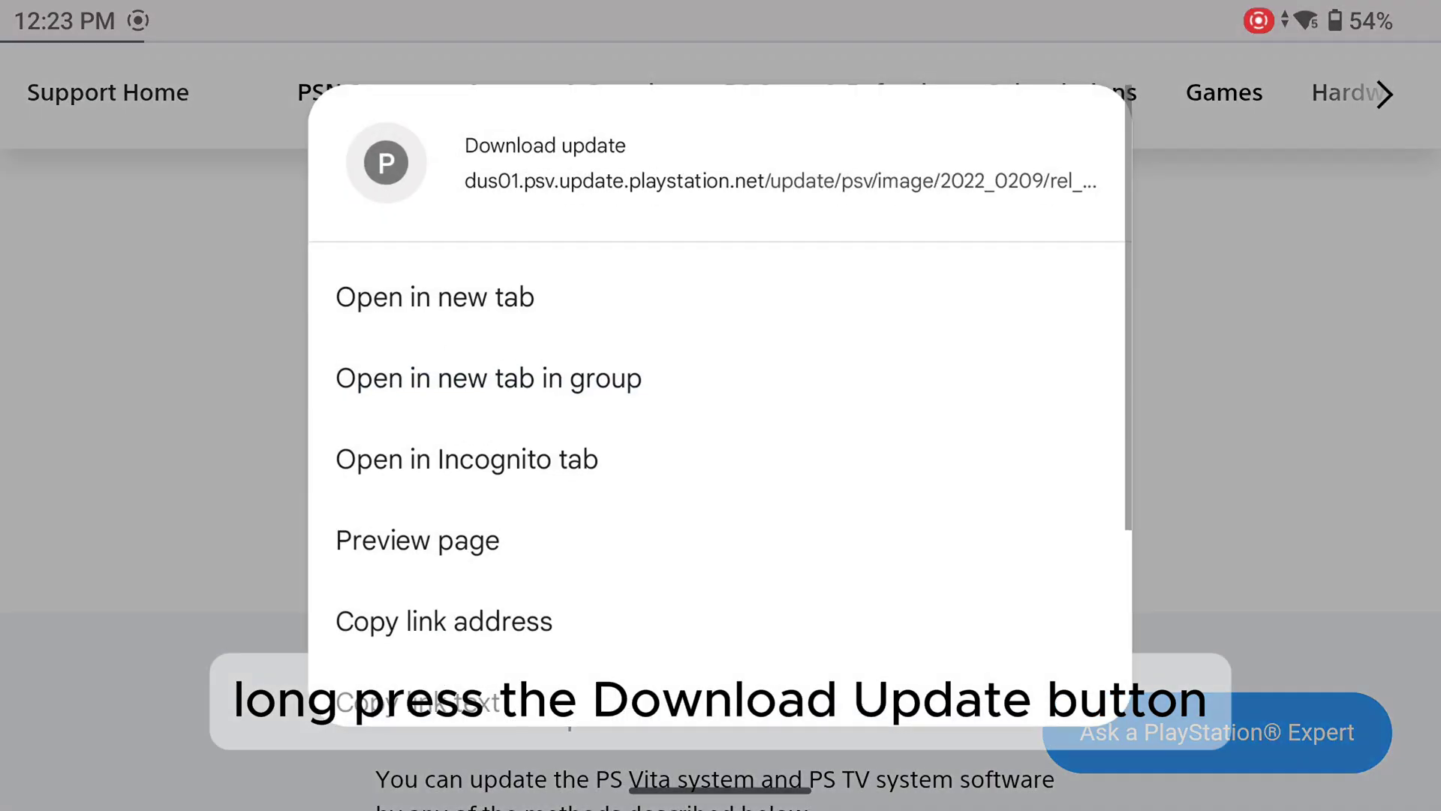
pyautogui.click(434, 296)
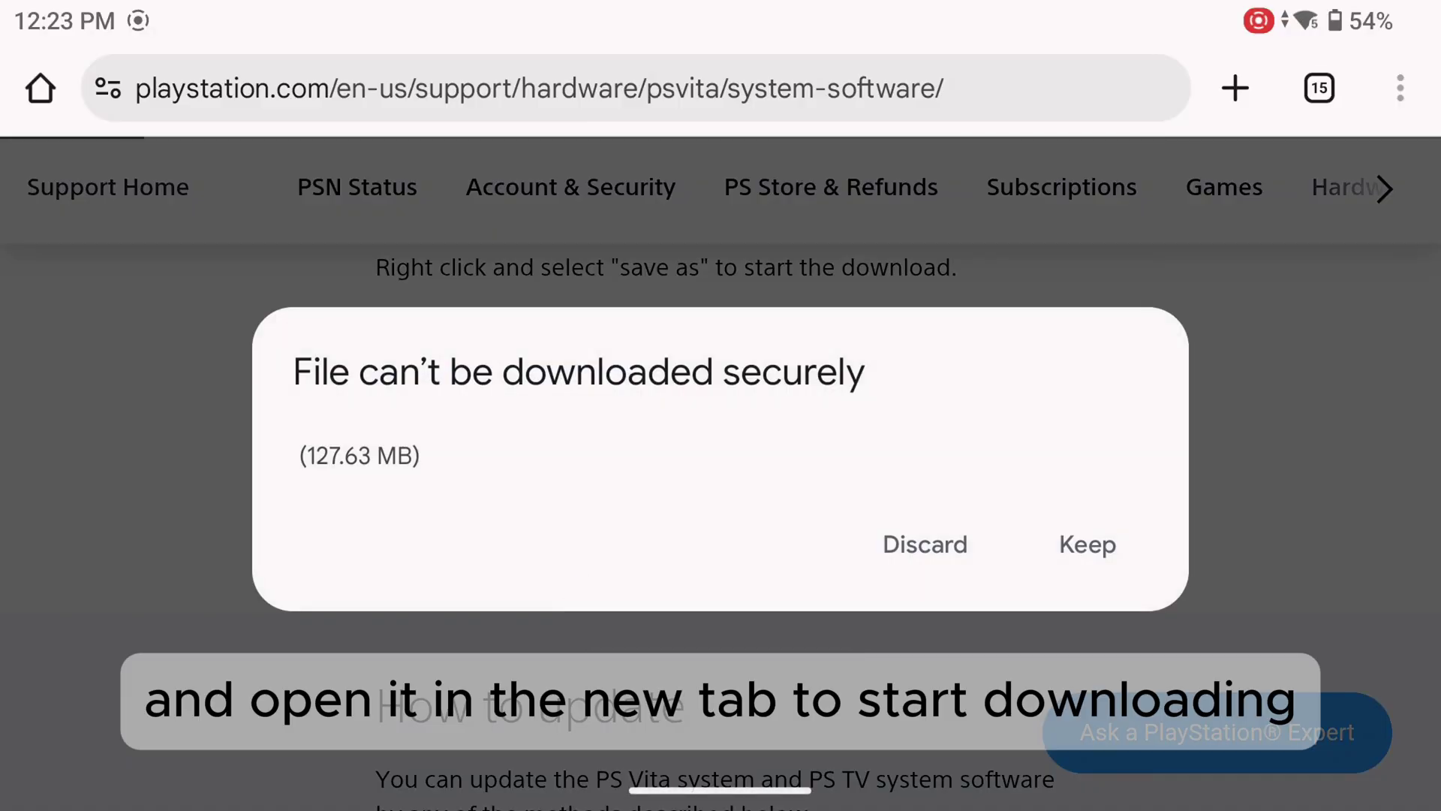
pyautogui.click(1087, 545)
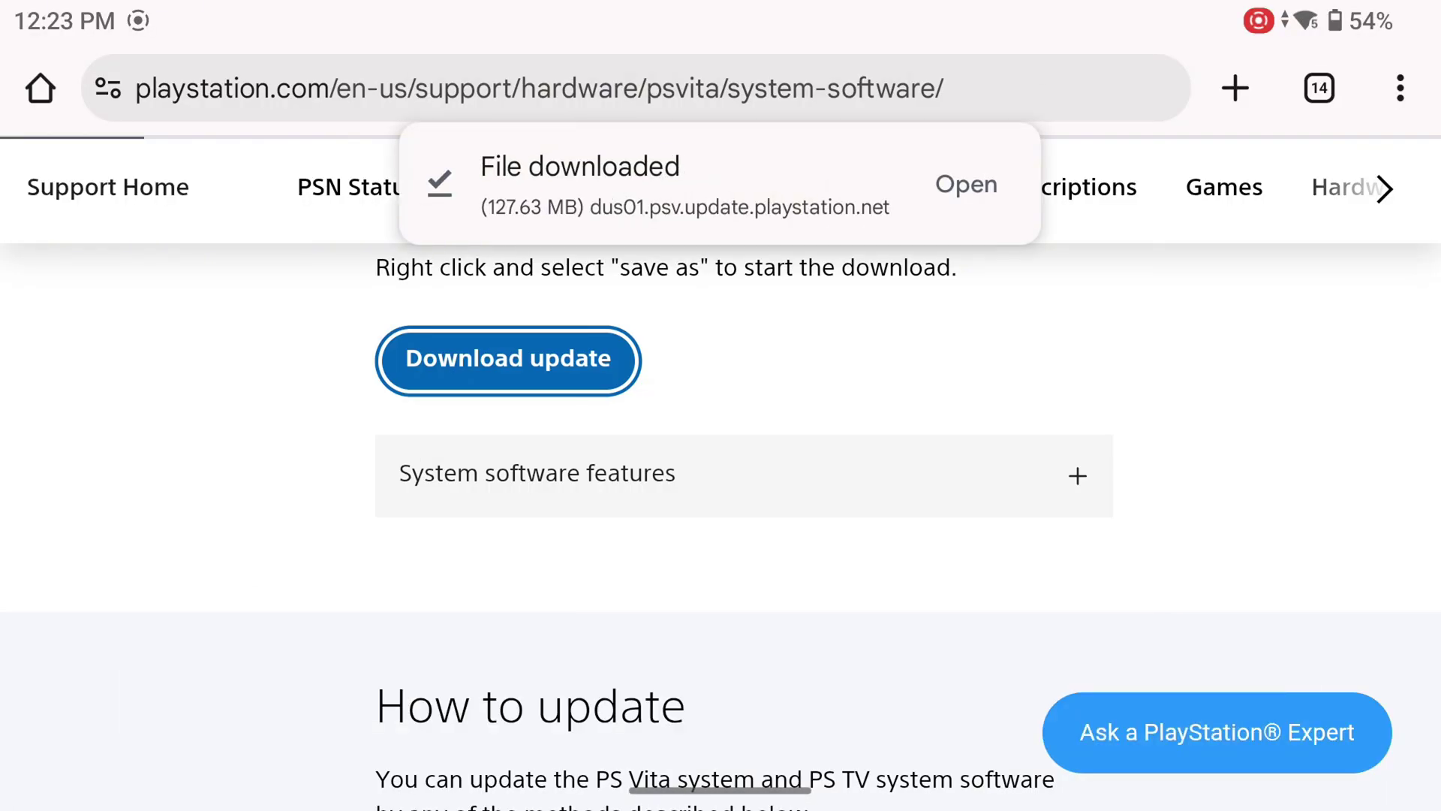
pyautogui.moveTo(2, 530); pyautogui.dragTo(286, 537)
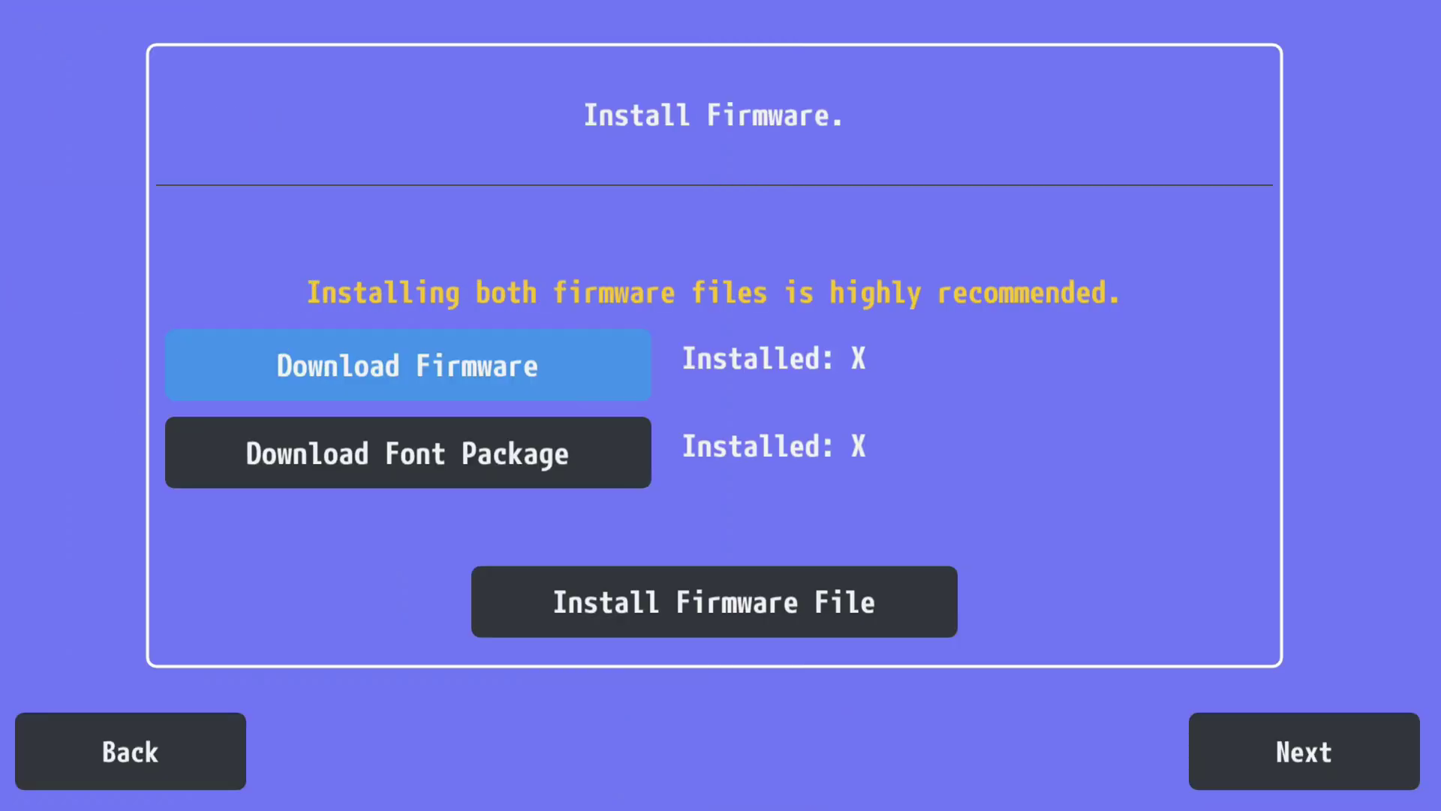
# Install the font package and the PSVUPDAT.PUP firmware file in Vita3K
pyautogui.click(409, 452)
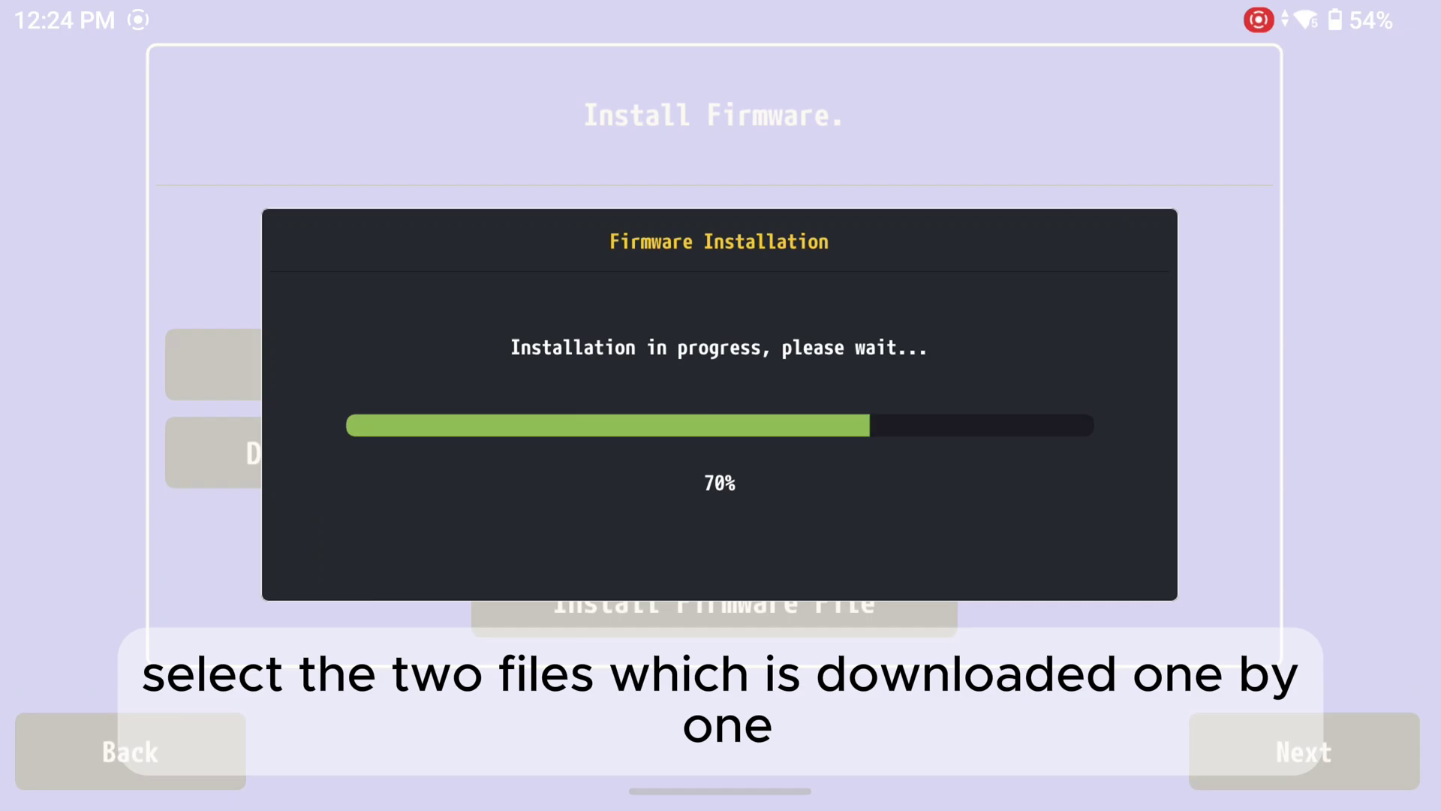
pyautogui.click(785, 553)
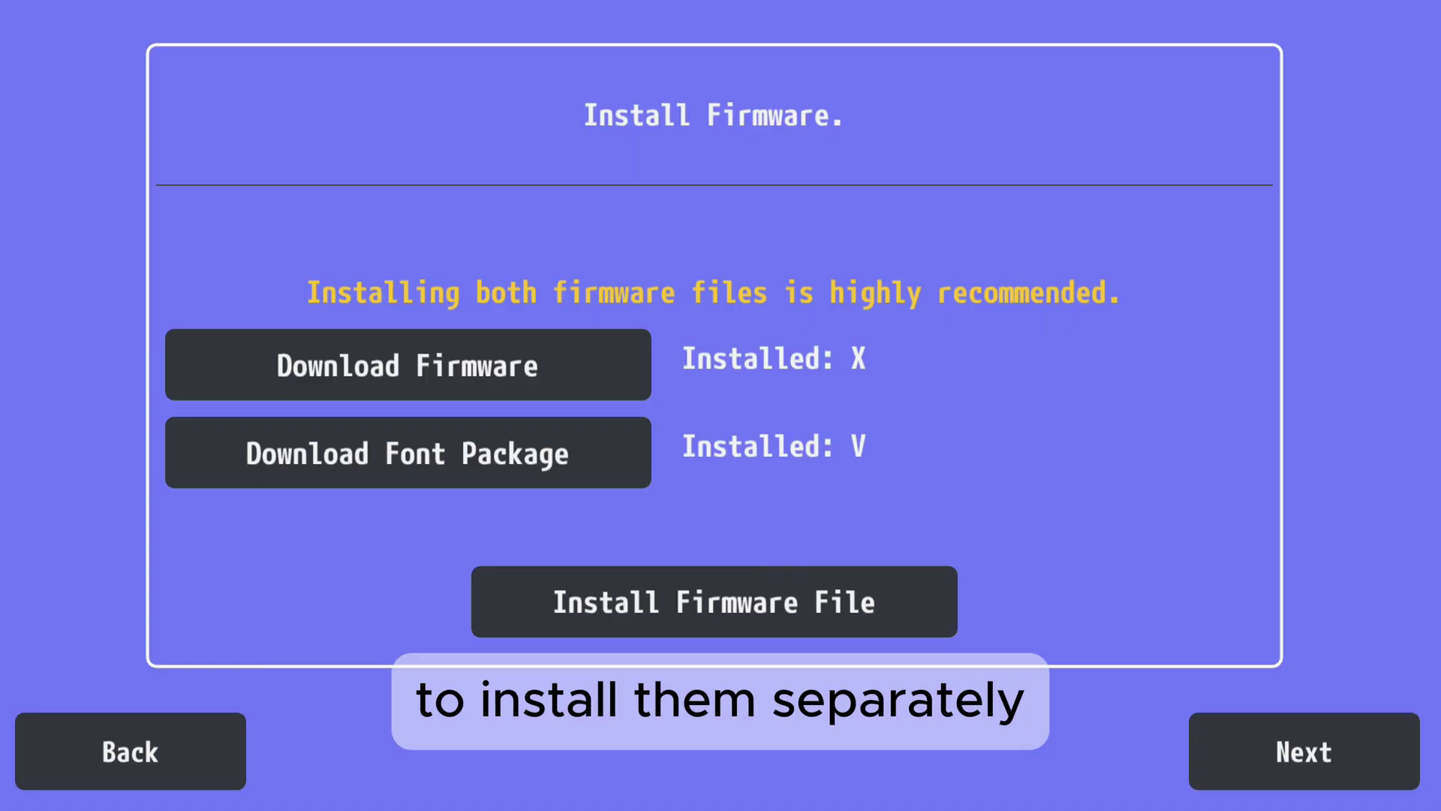
pyautogui.click(890, 603)
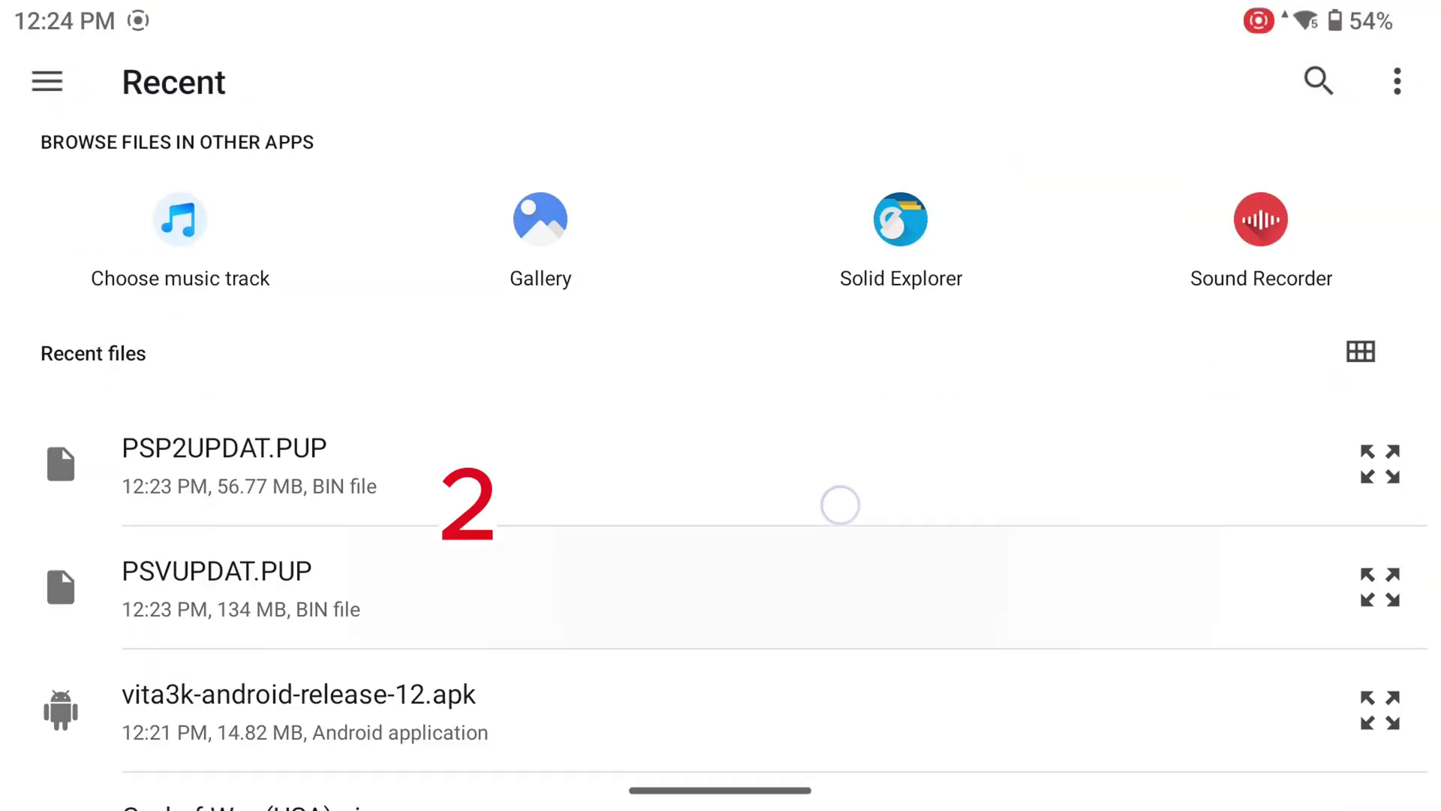
pyautogui.moveTo(840, 505); pyautogui.dragTo(856, 417)
pyautogui.click(648, 518)
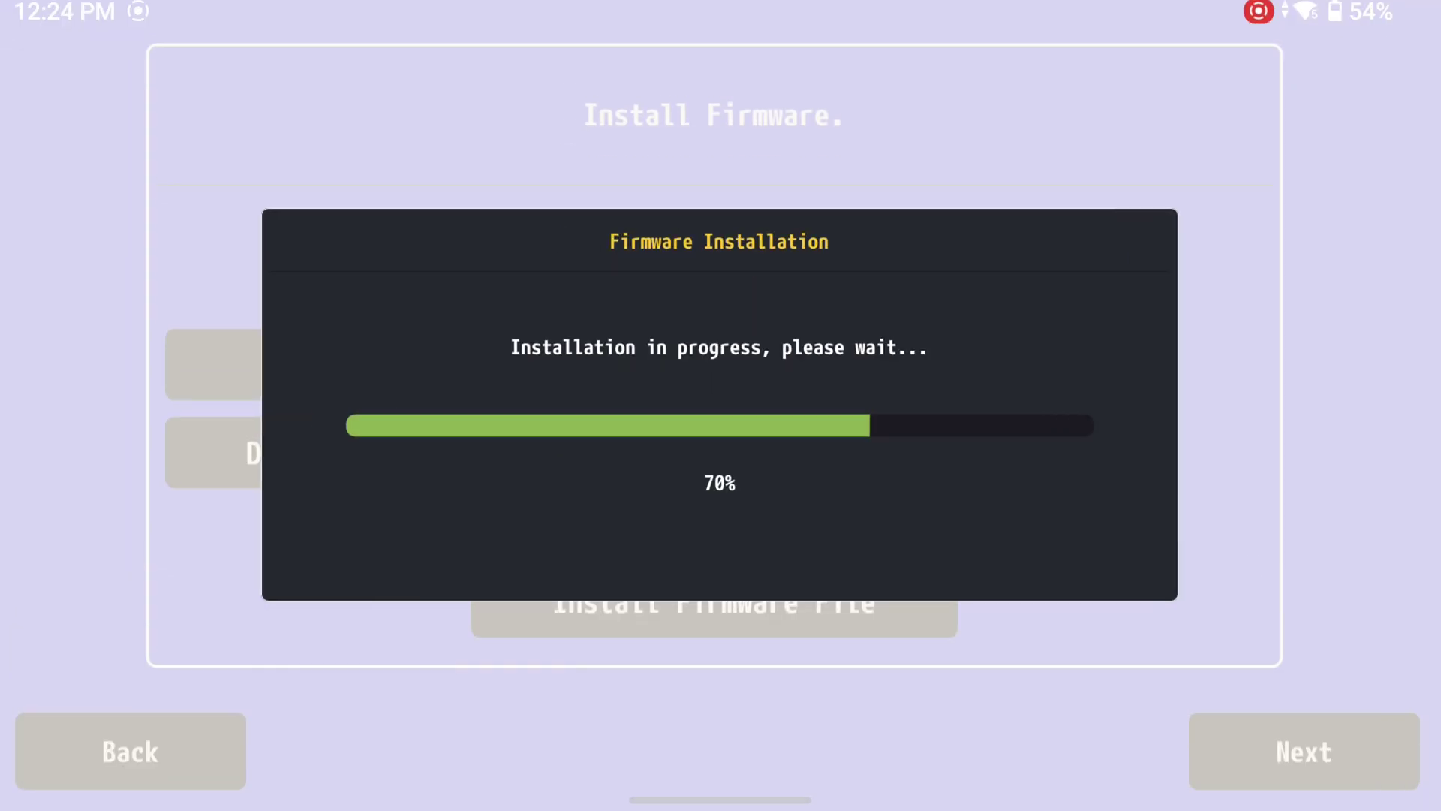
# Accept the interface settings, finish setup, close the welcome notice and start a new user
pyautogui.click(735, 538)
pyautogui.click(1304, 752)
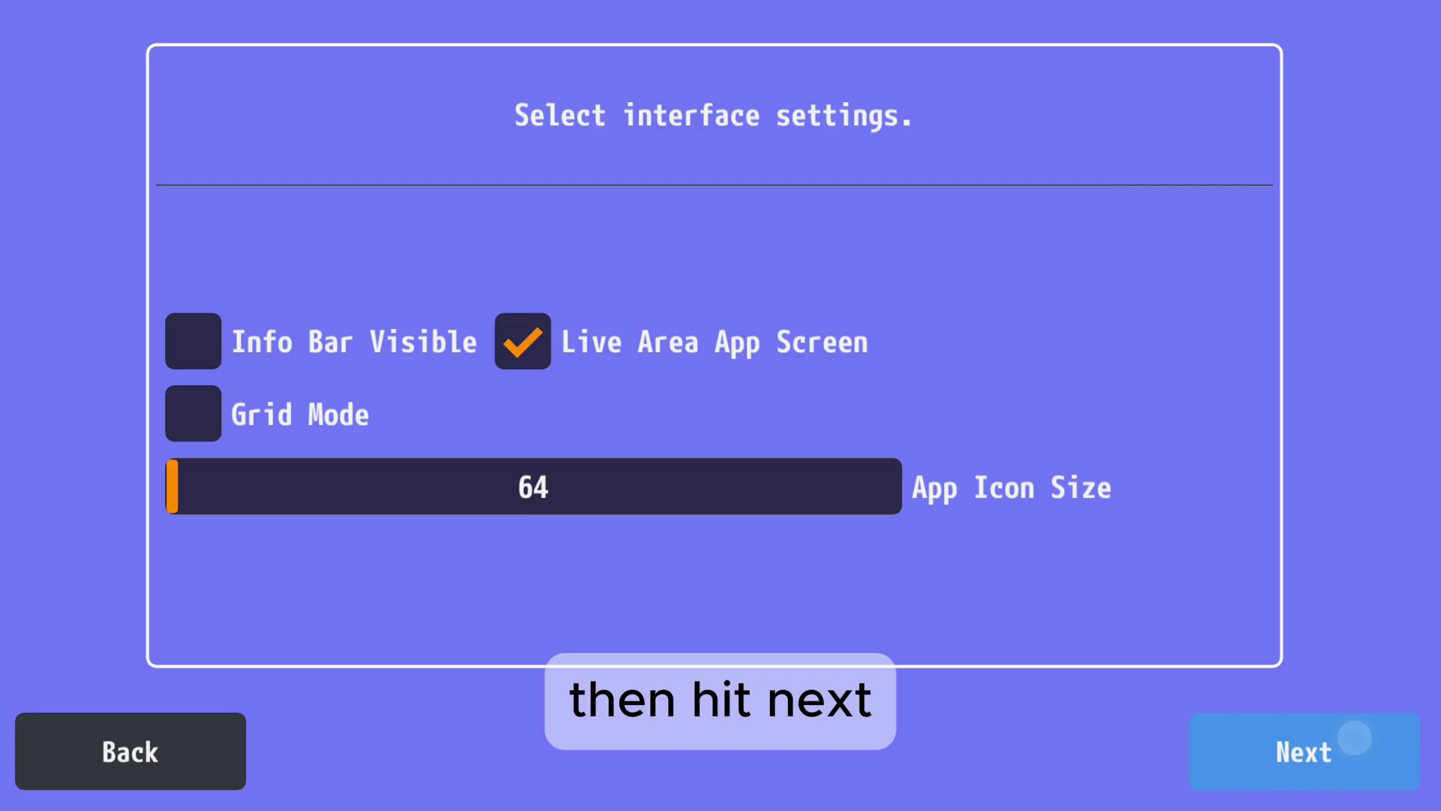
pyautogui.click(1303, 751)
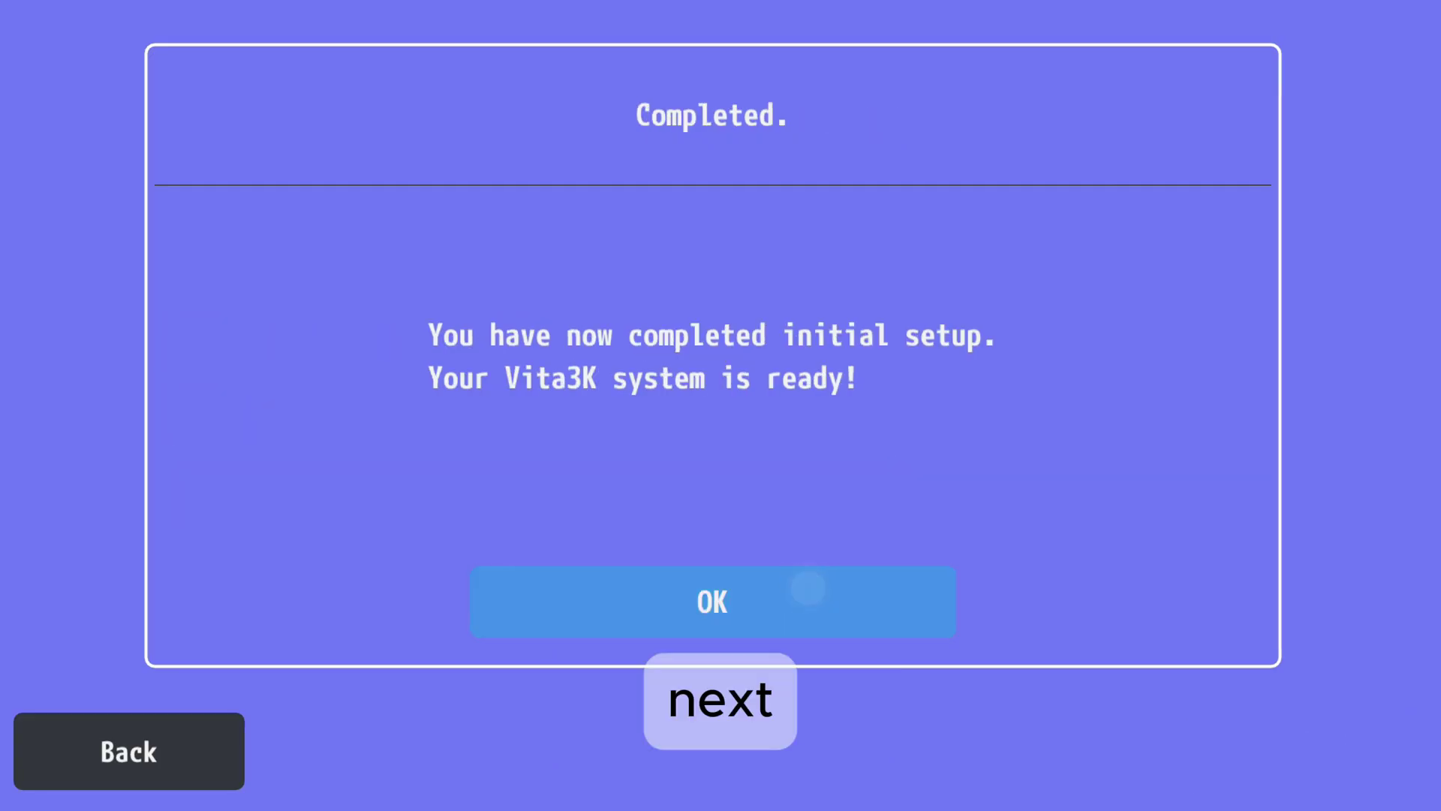
pyautogui.click(805, 588)
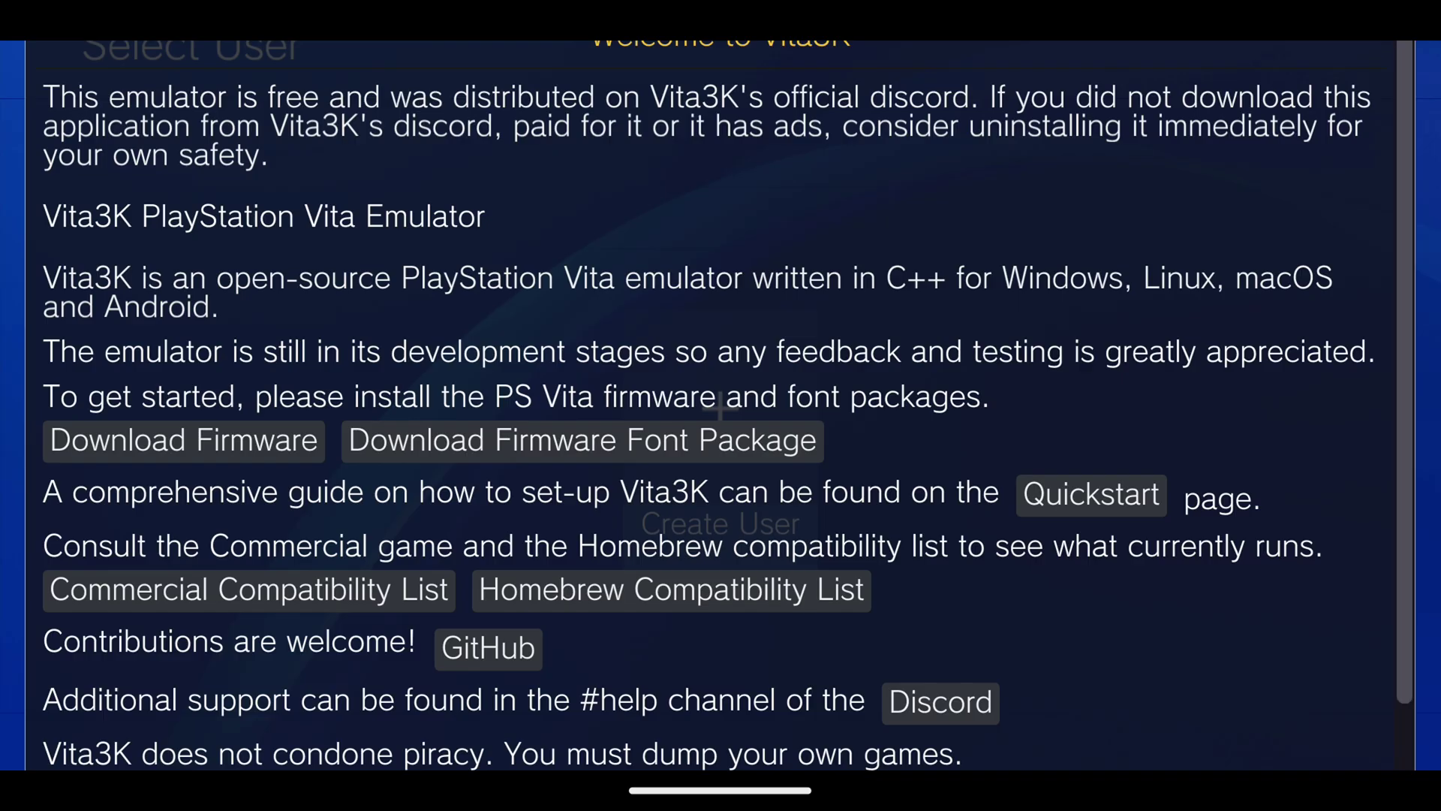
pyautogui.scroll(-2, 721, 451)
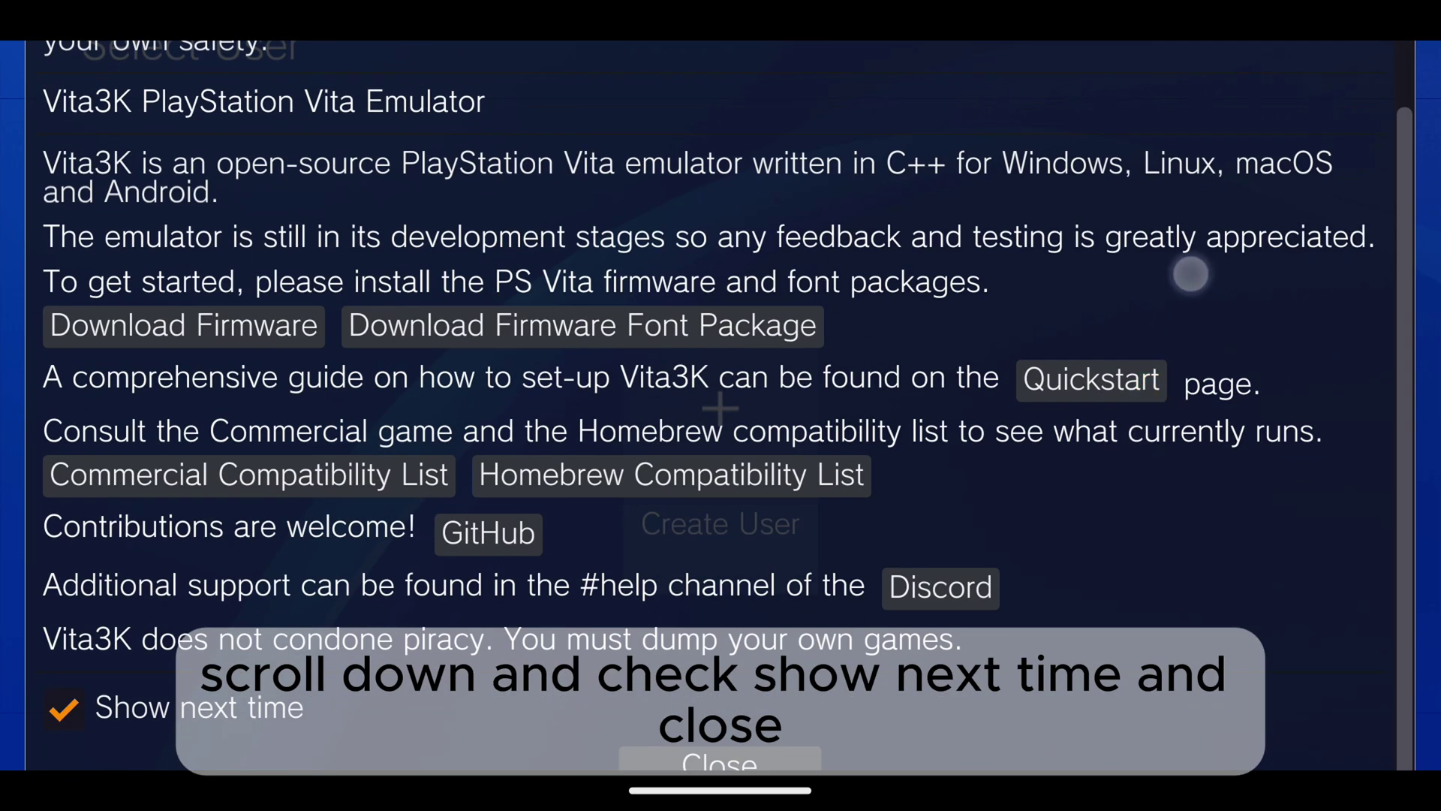
pyautogui.click(720, 763)
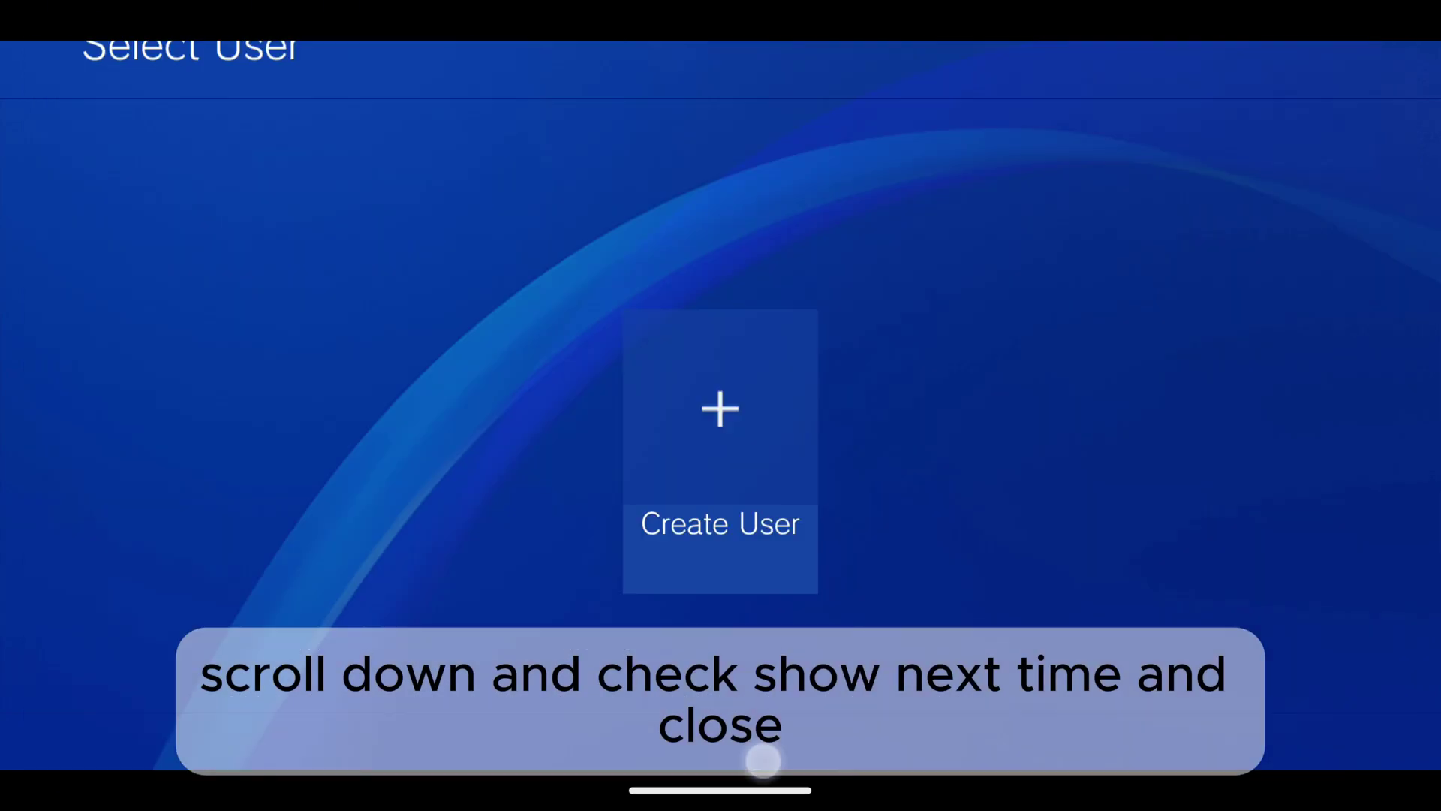
pyautogui.click(719, 451)
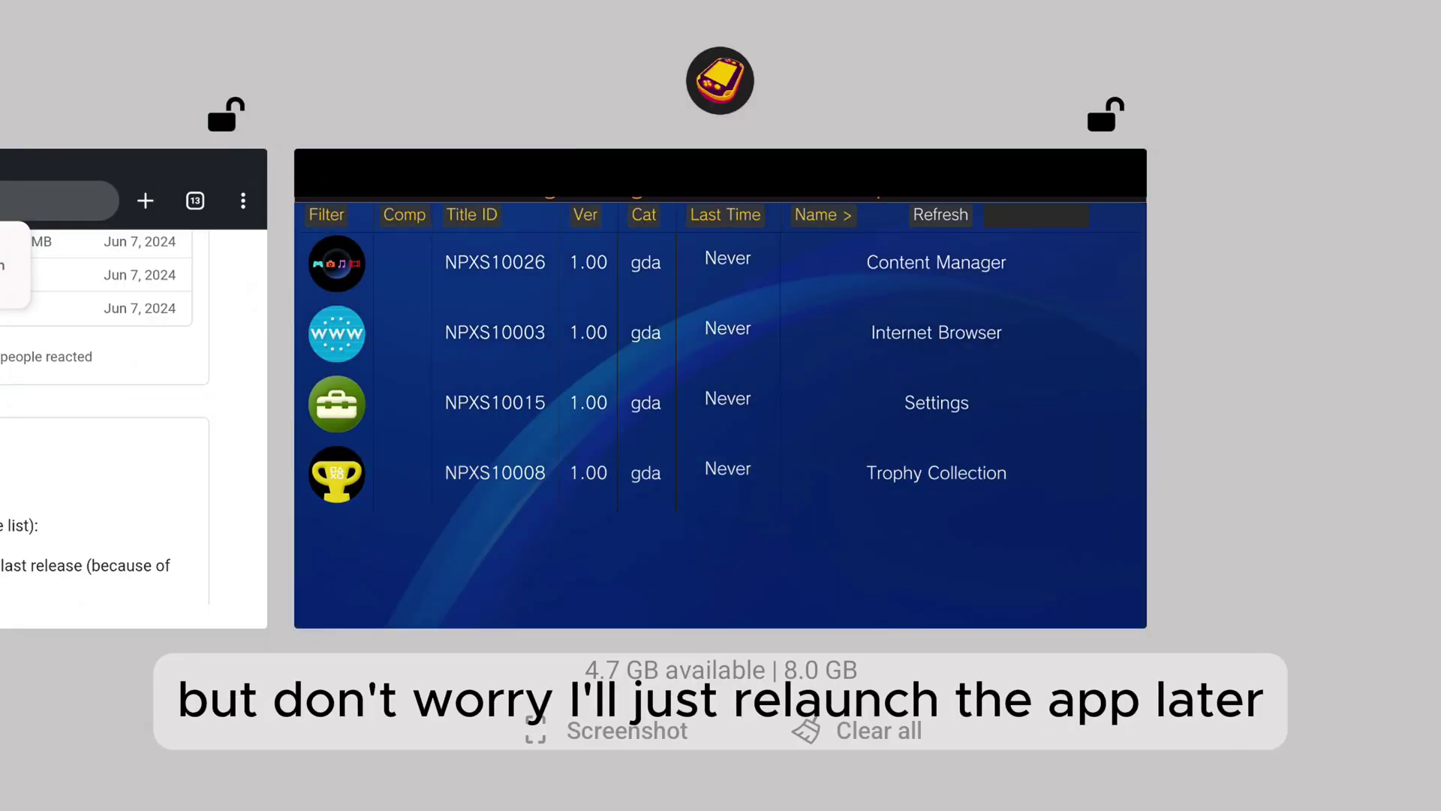
# Clear all recent apps and relaunch Vita3K from the home screen
pyautogui.click(879, 731)
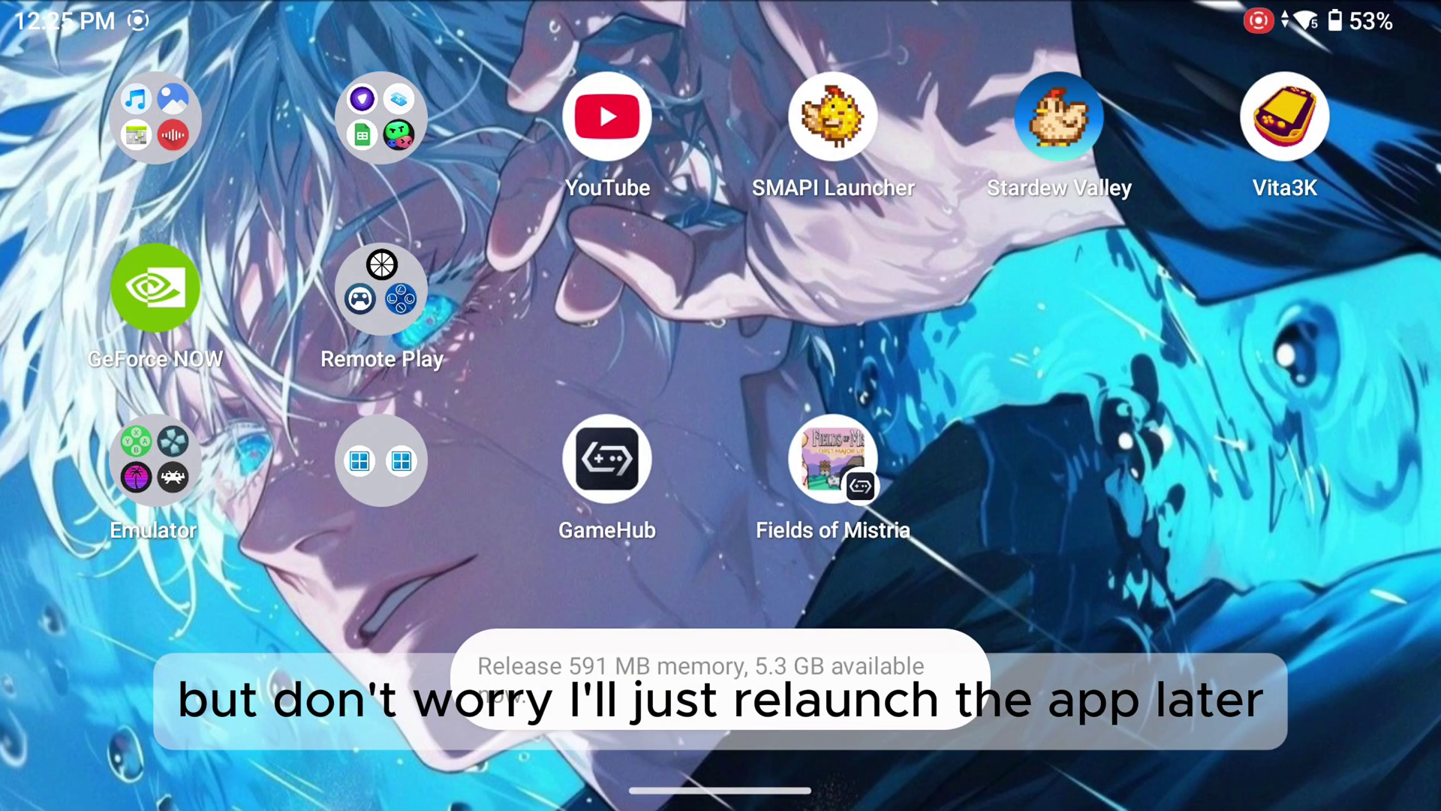
pyautogui.click(1413, 157)
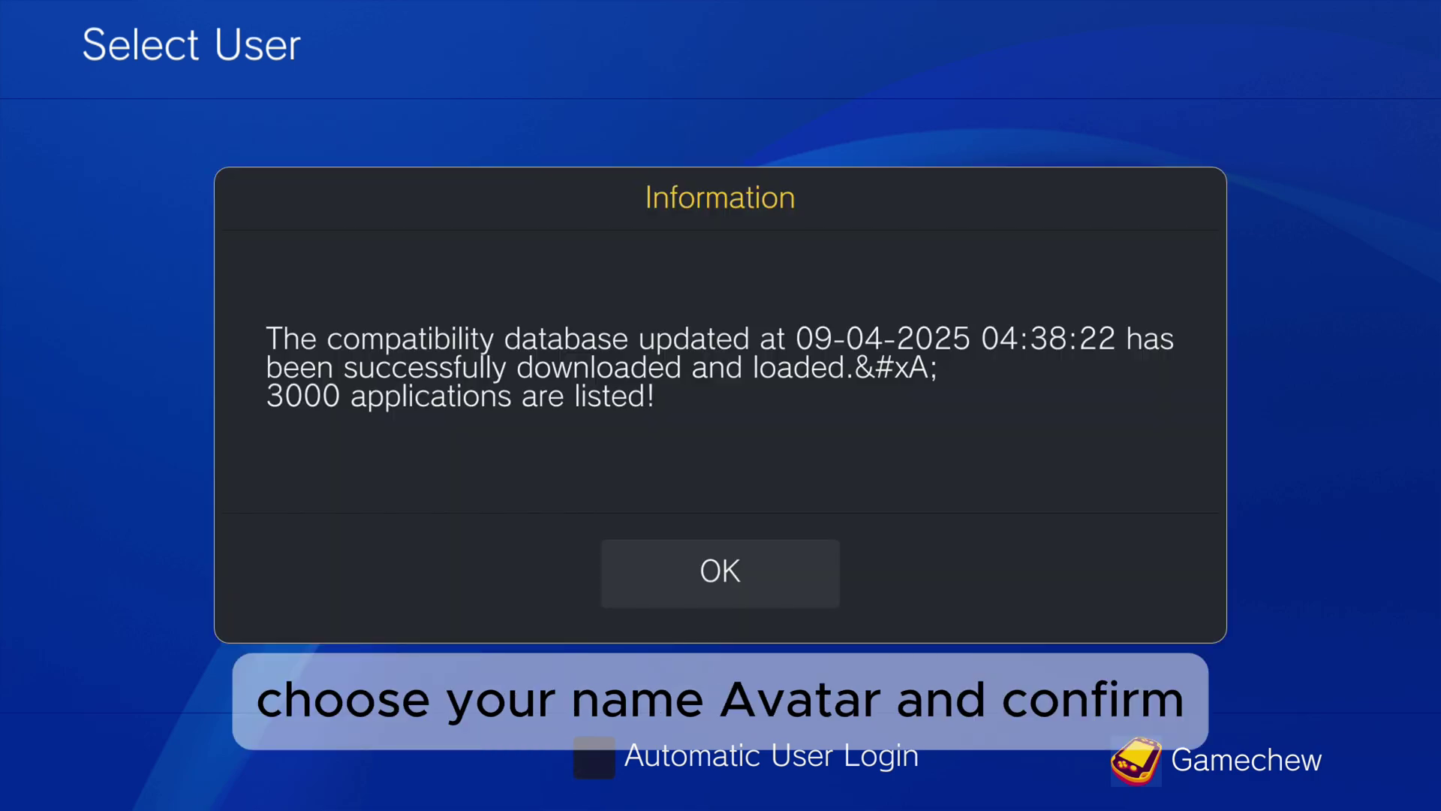
# Dismiss the compatibility notice, enable Automatic User Login and sign in as the new user
pyautogui.click(720, 571)
pyautogui.click(722, 452)
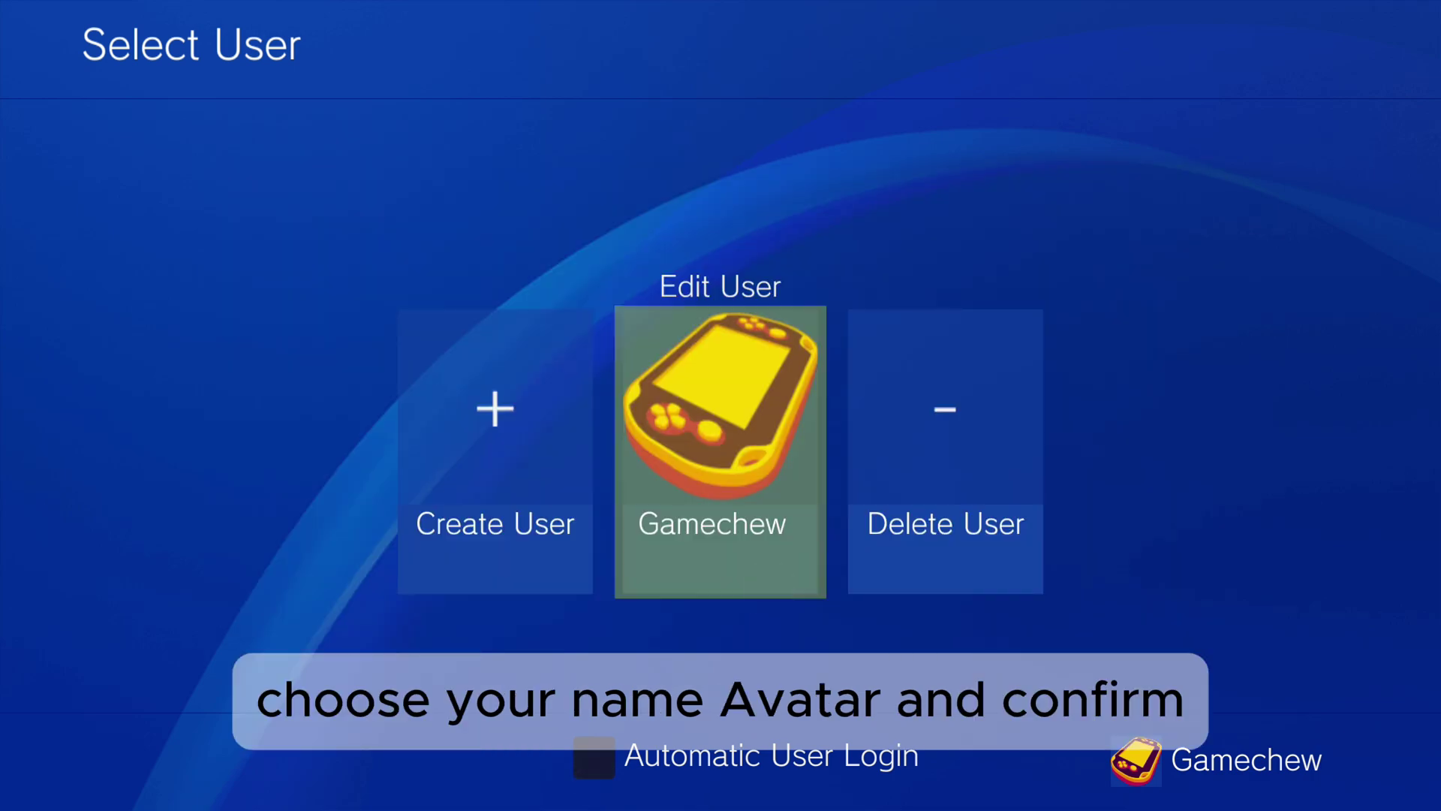
pyautogui.click(594, 757)
pyautogui.click(748, 439)
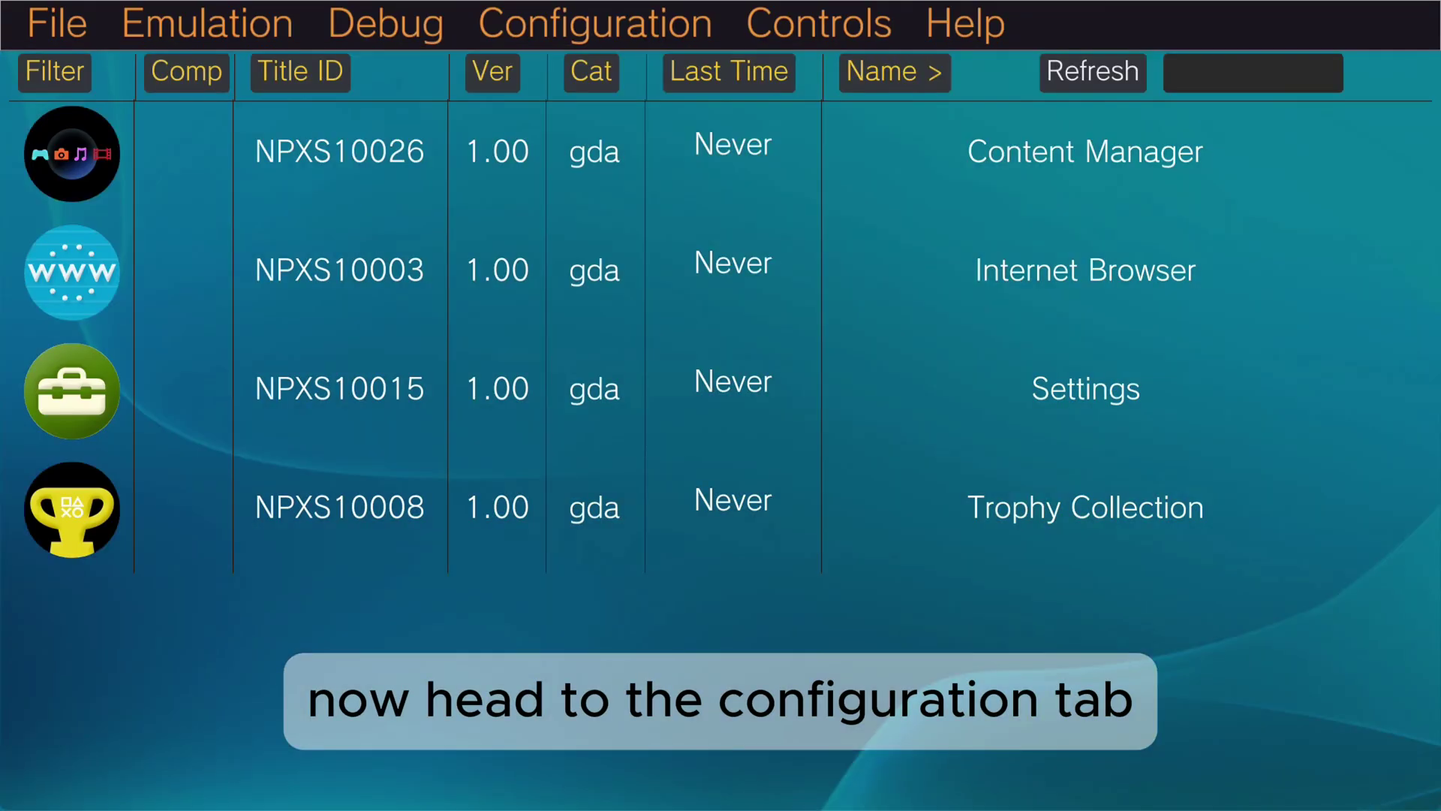
# Set GPU internal resolution upscaling to 1.5x (1440x816) and save
pyautogui.click(593, 22)
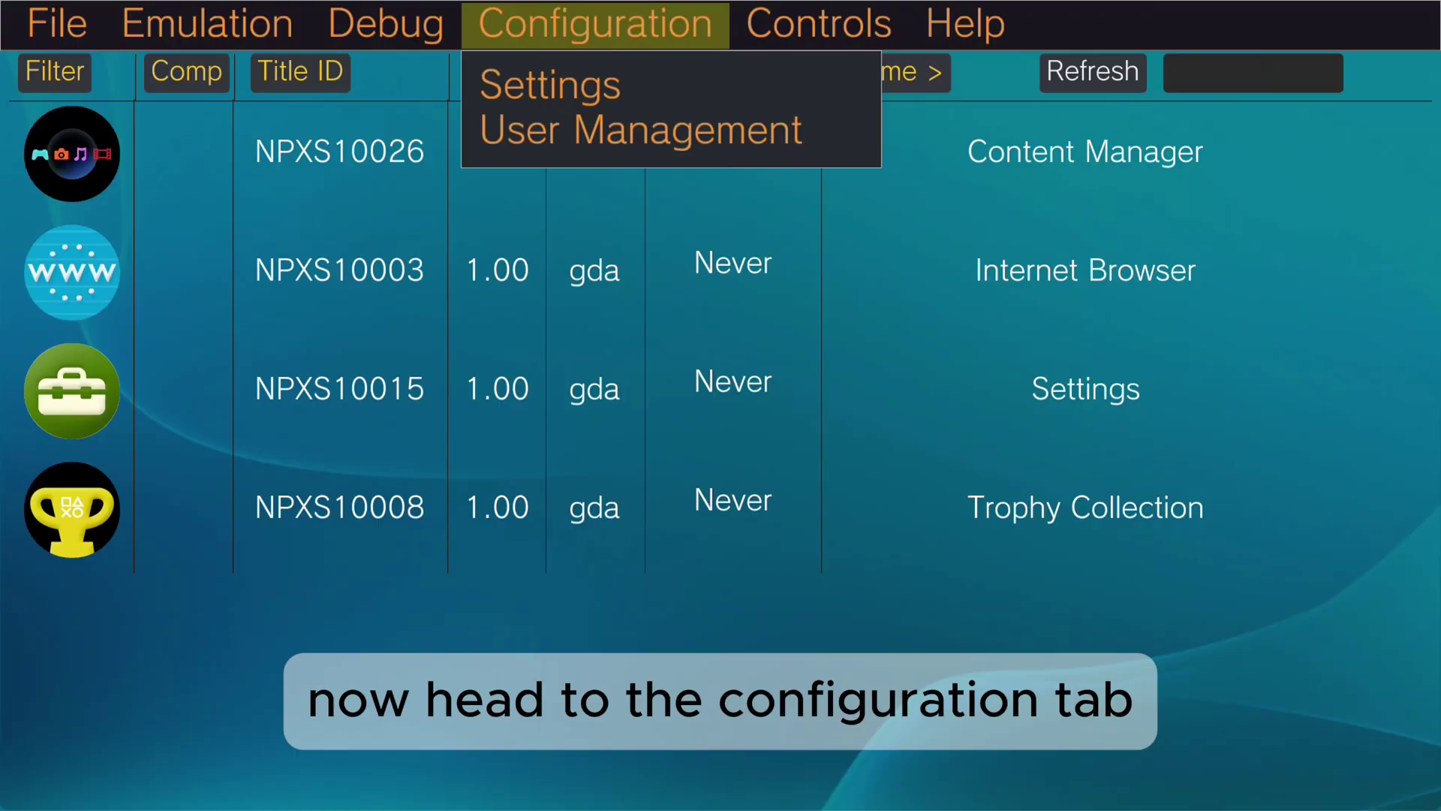
pyautogui.click(550, 84)
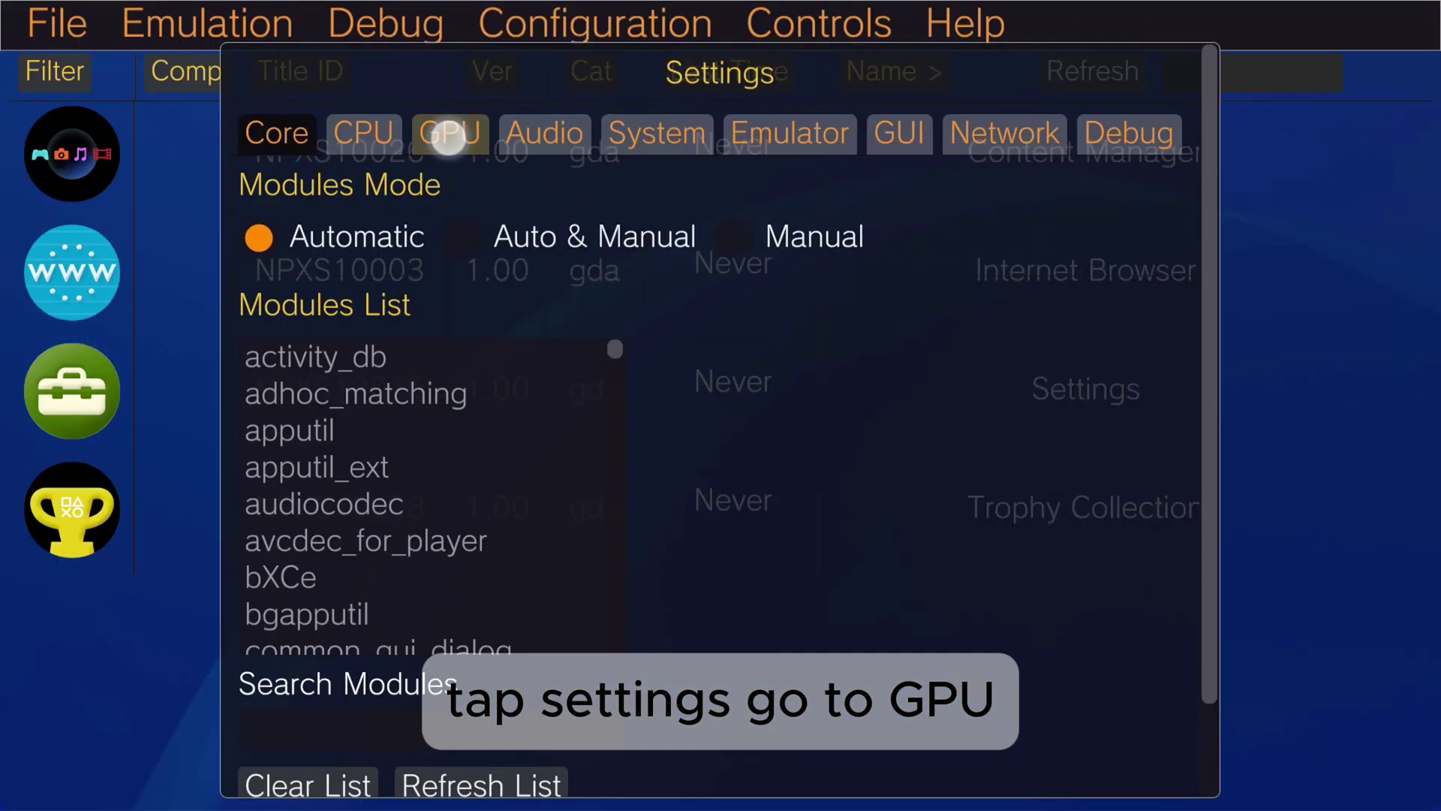
pyautogui.click(449, 133)
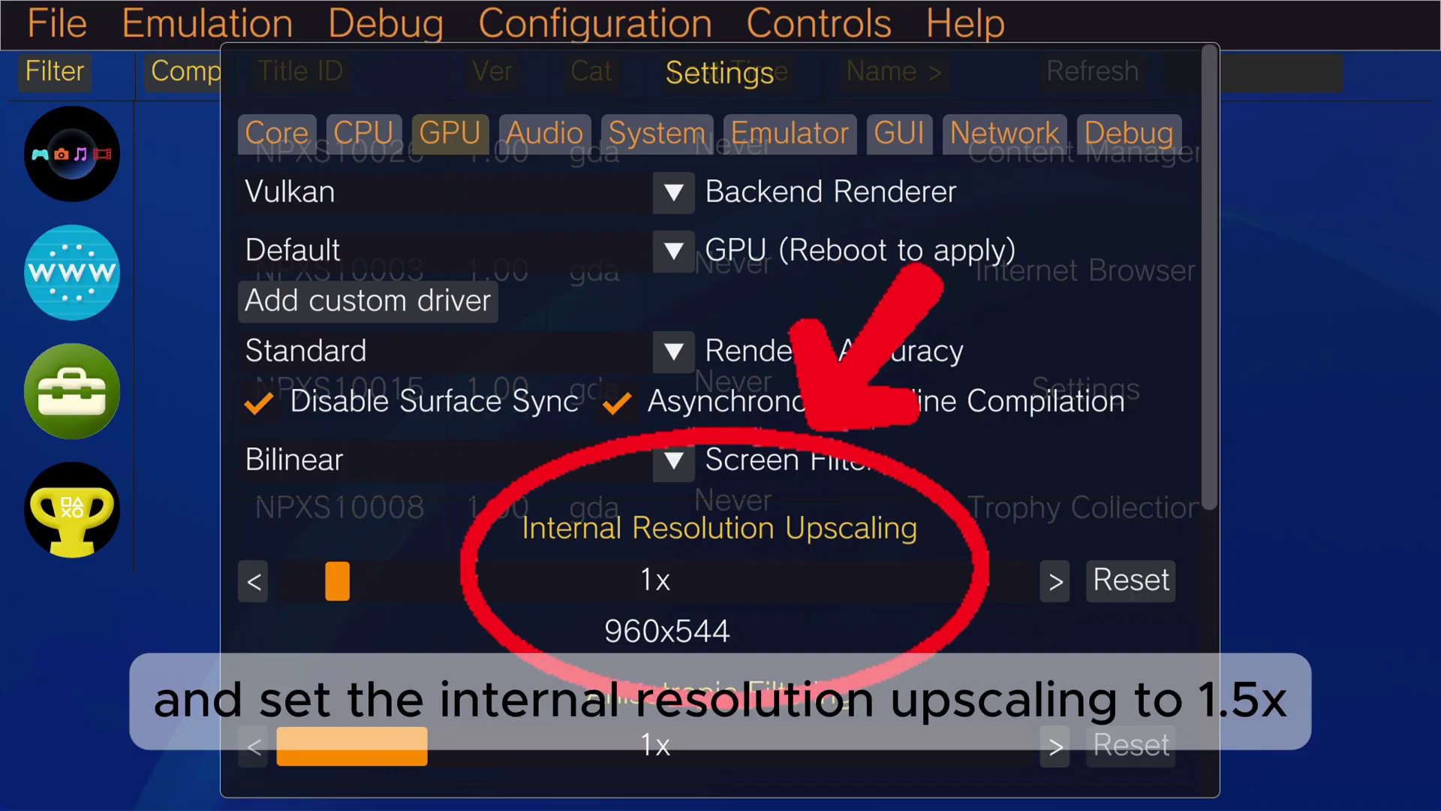
pyautogui.click(1054, 580)
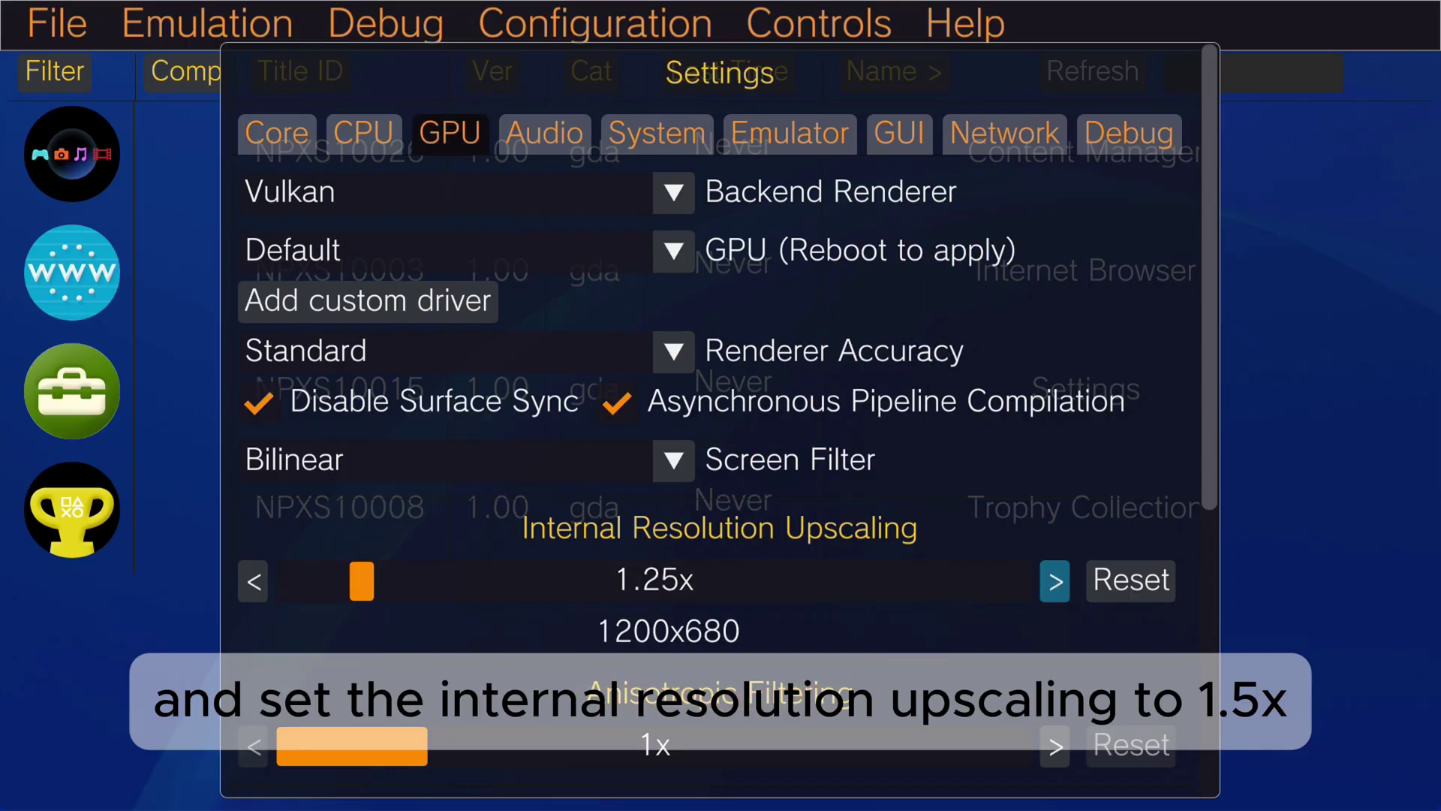
pyautogui.click(1055, 580)
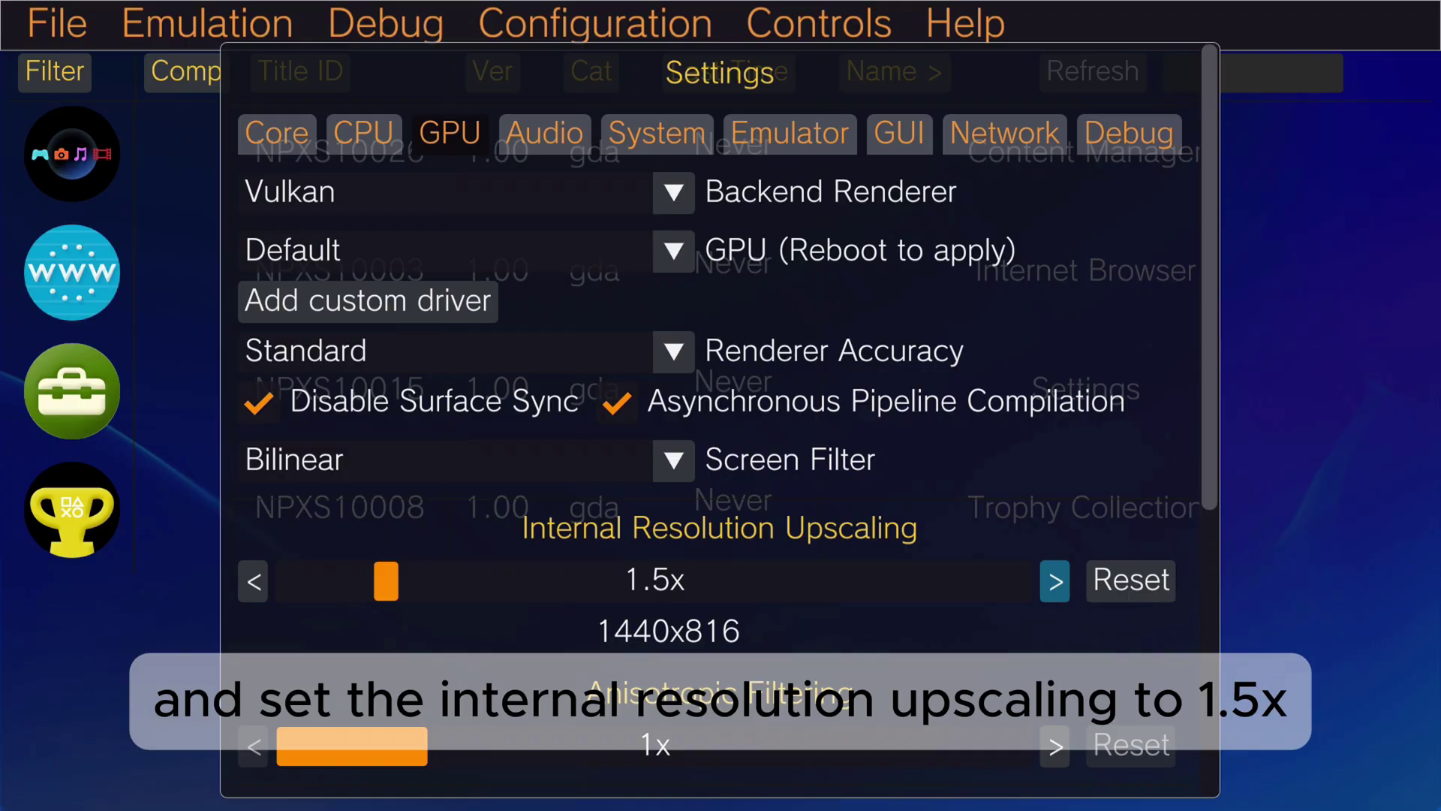
pyautogui.click(1056, 580)
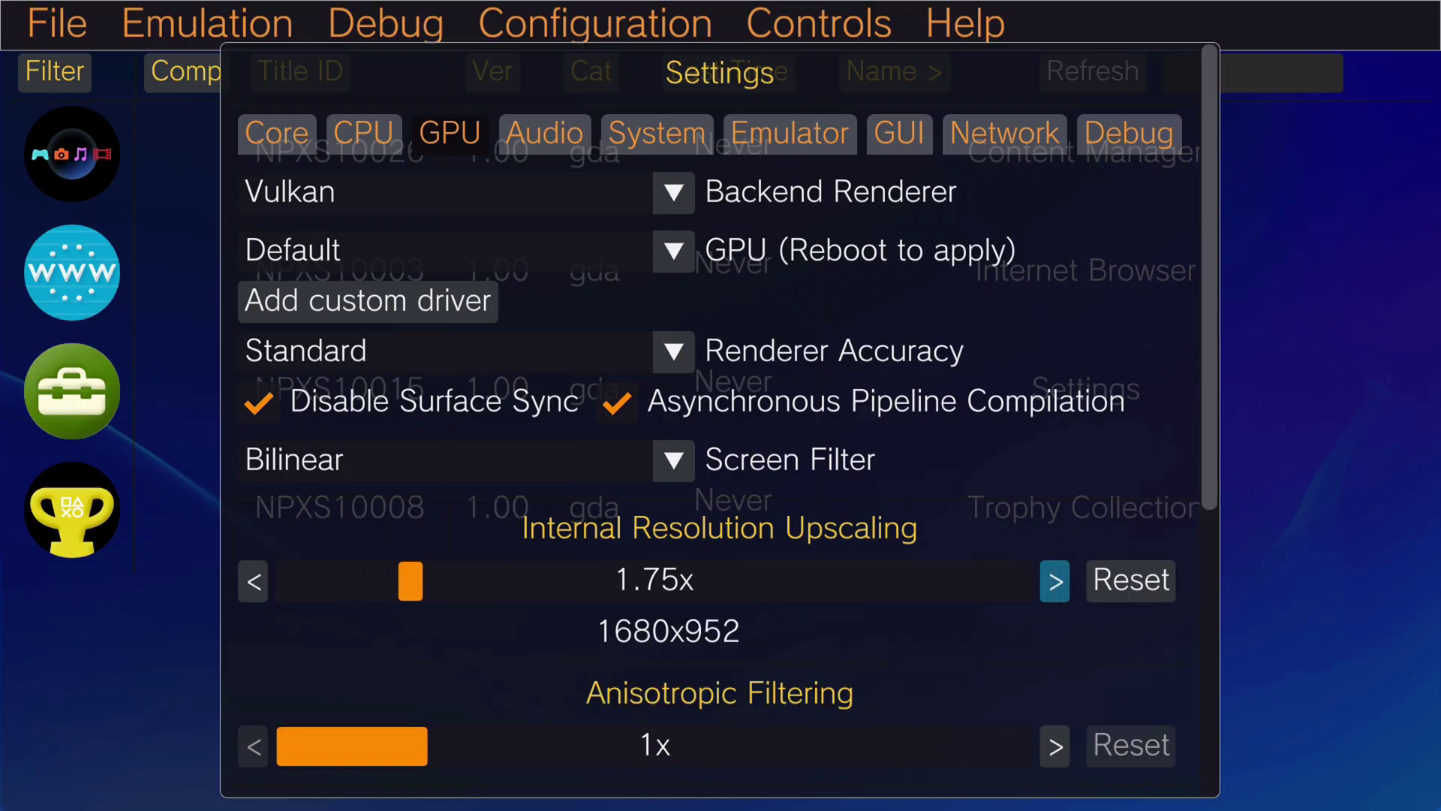
pyautogui.press('Left')
pyautogui.scroll(-3, 1013, 451)
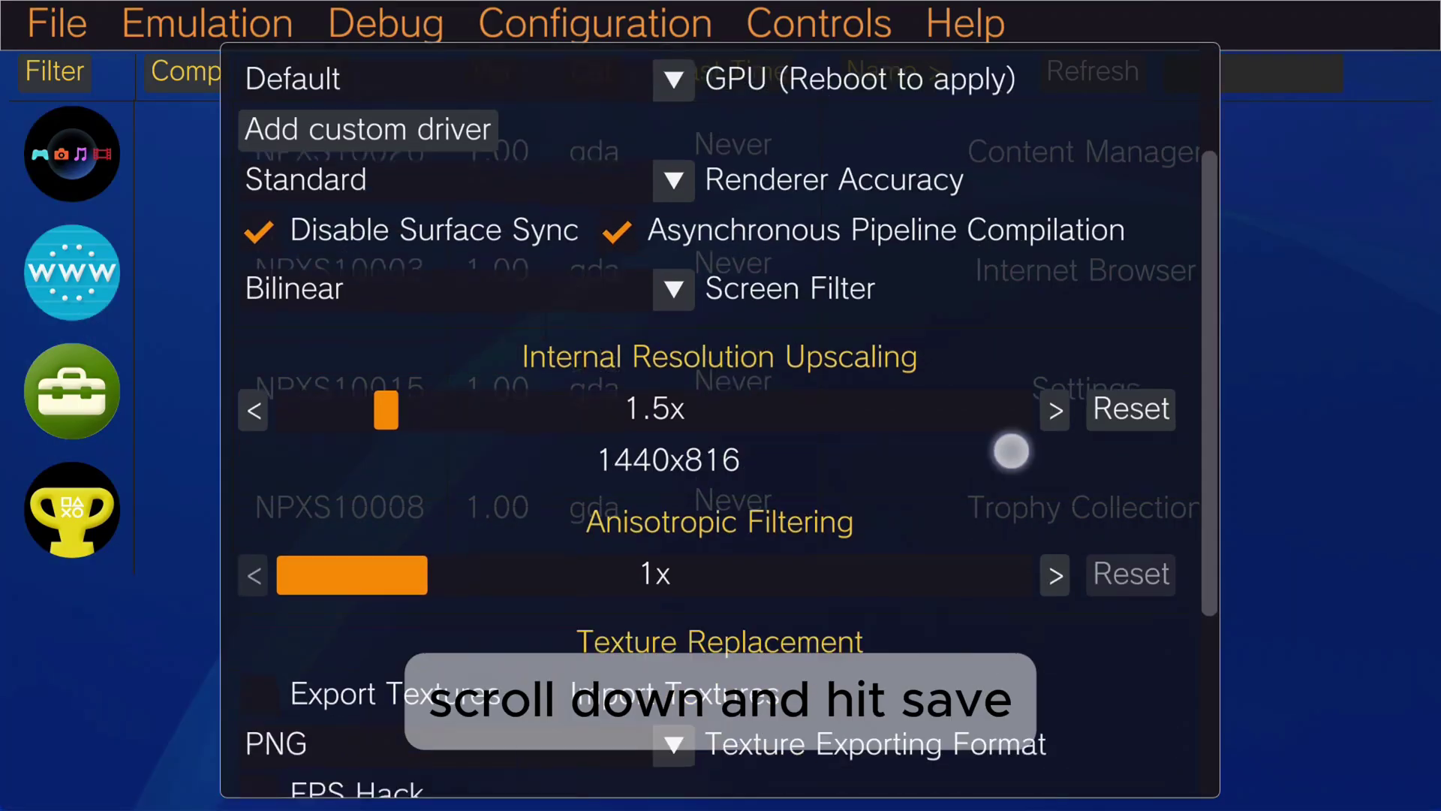
pyautogui.scroll(-3, 1072, 242)
pyautogui.scroll(-2, 1014, 450)
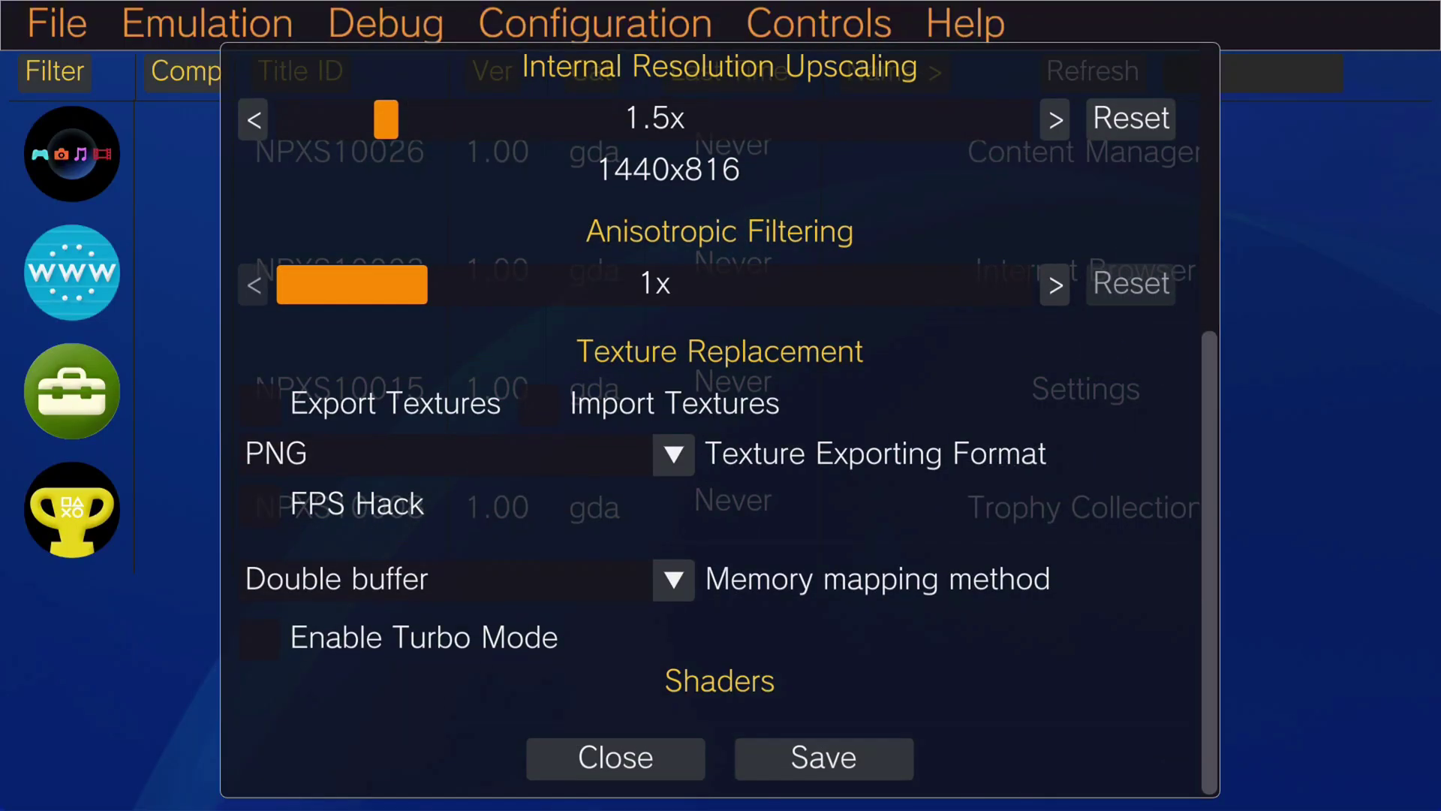
pyautogui.click(824, 757)
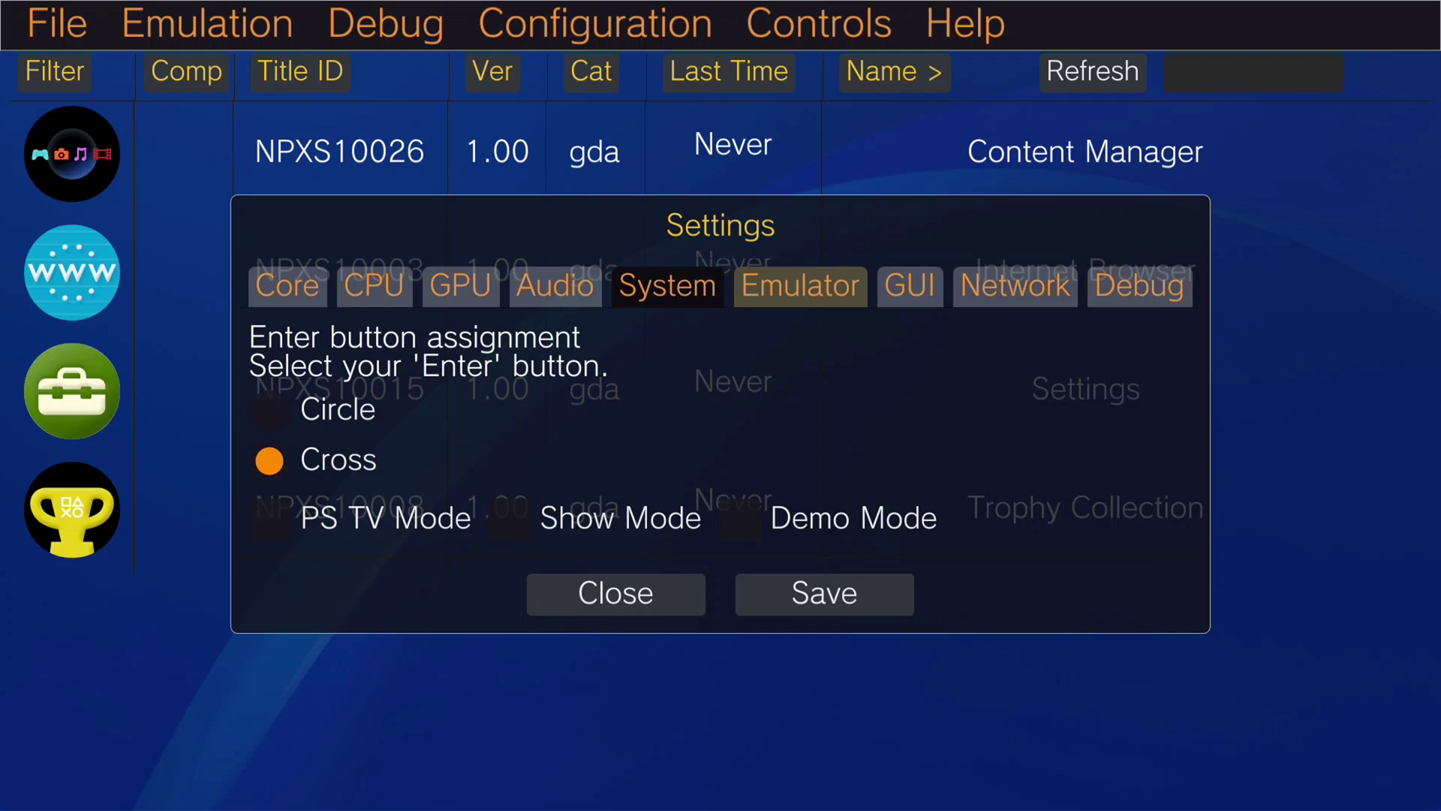
# Enable and save the performance overlay, then bring up the gamepad Overlay options
pyautogui.click(799, 285)
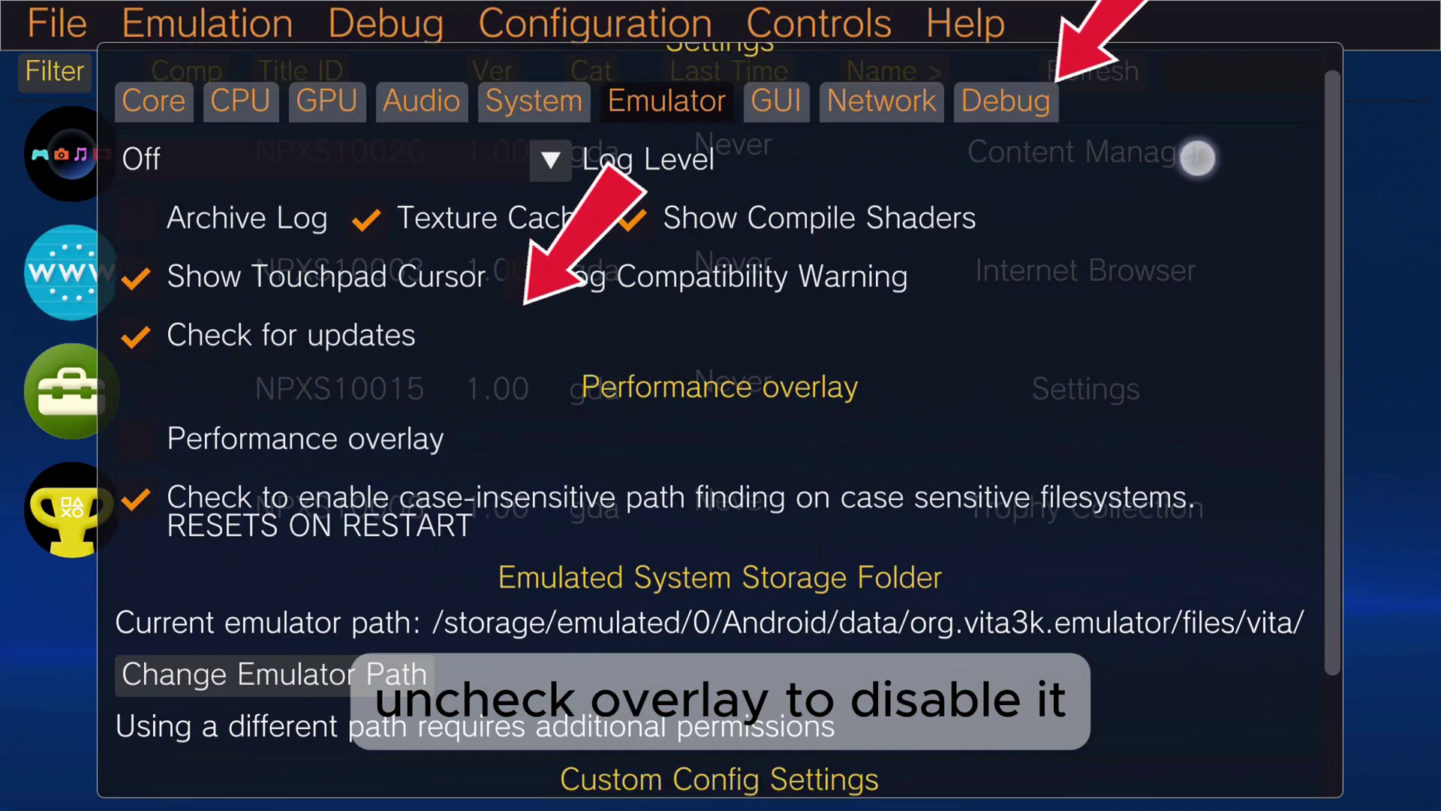
pyautogui.scroll(-2, 1207, 121)
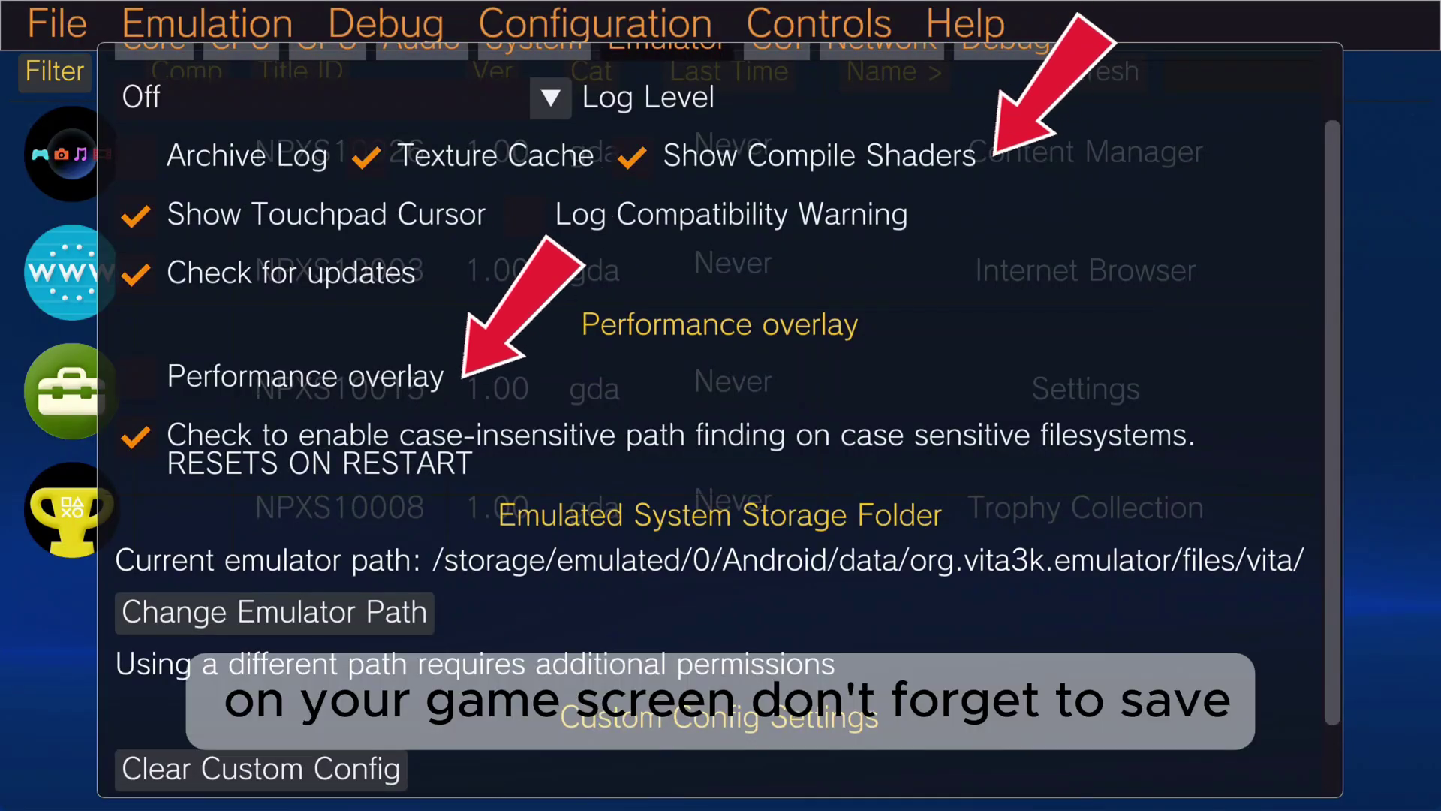
pyautogui.click(135, 376)
pyautogui.scroll(-3, 1011, 338)
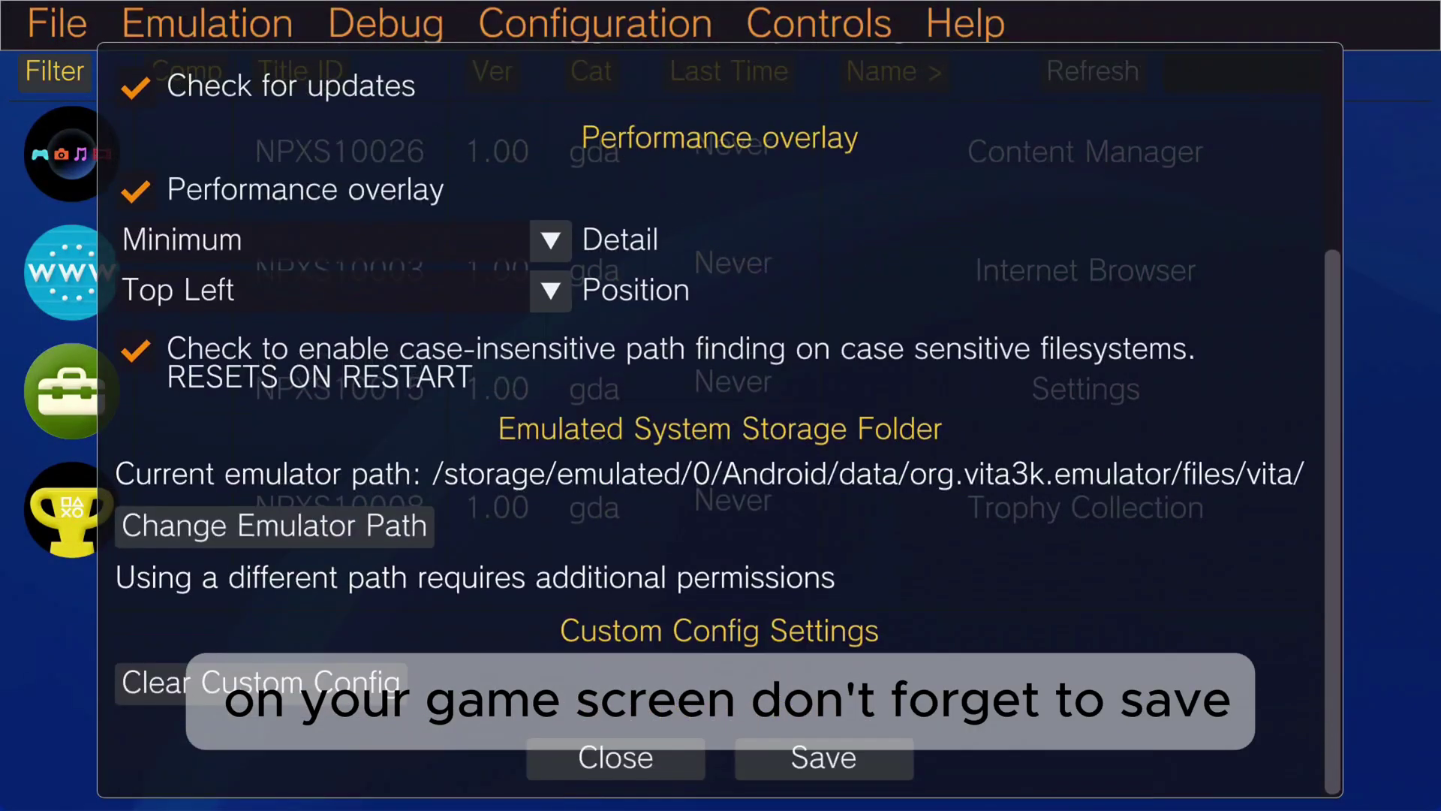
pyautogui.click(831, 757)
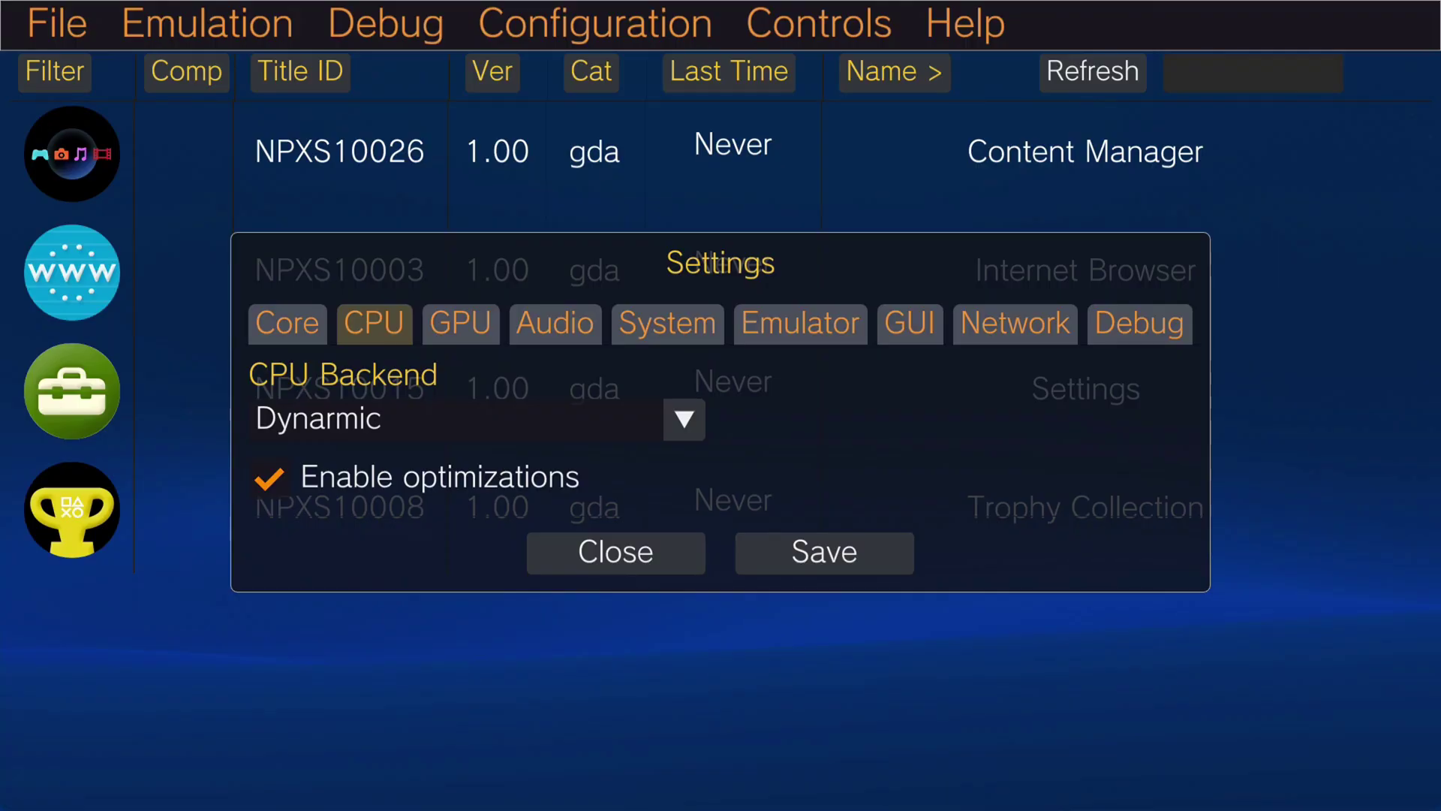
pyautogui.click(819, 24)
pyautogui.click(813, 85)
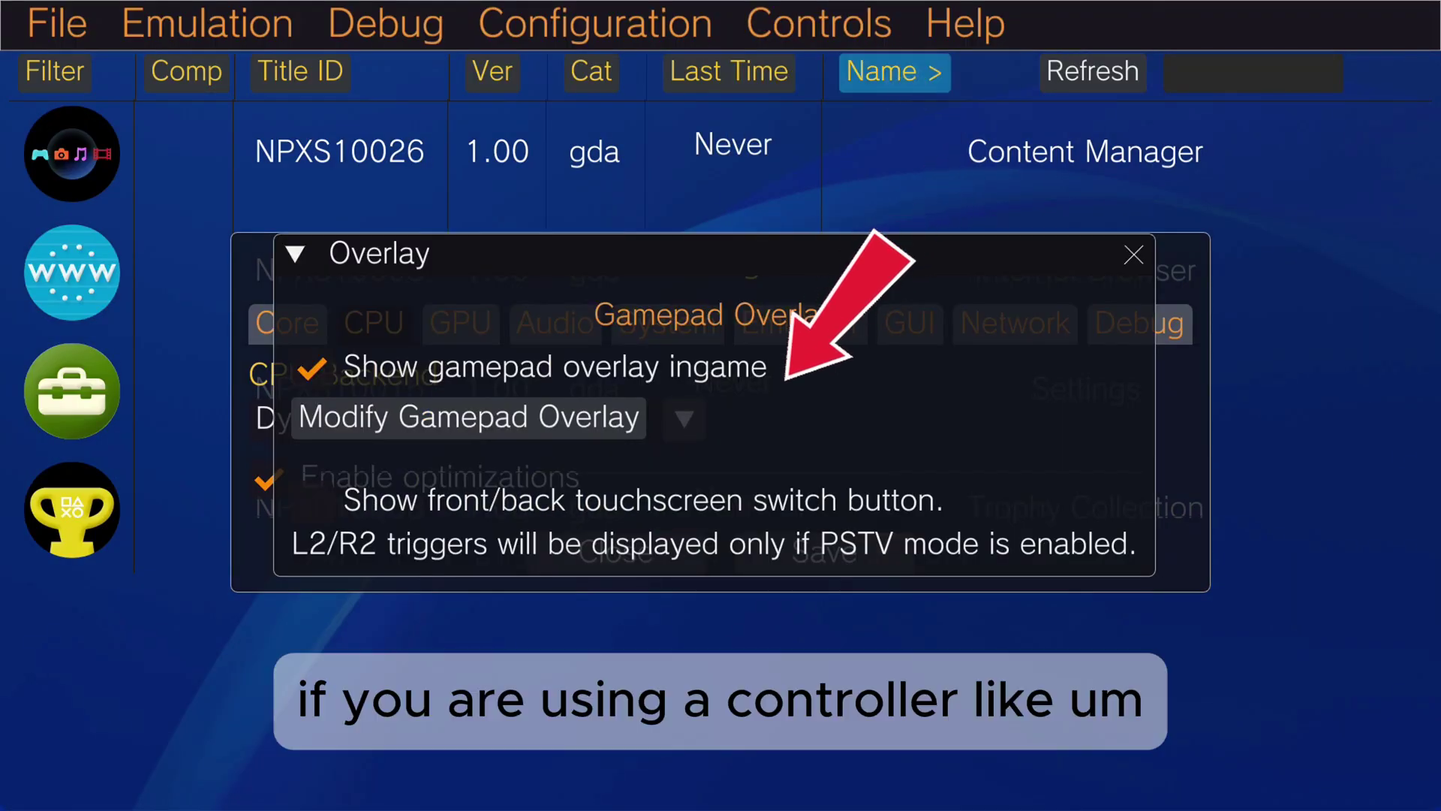
# Turn off the in-game gamepad overlay and bring up the Xbox Wireless Controller mappings
pyautogui.click(312, 368)
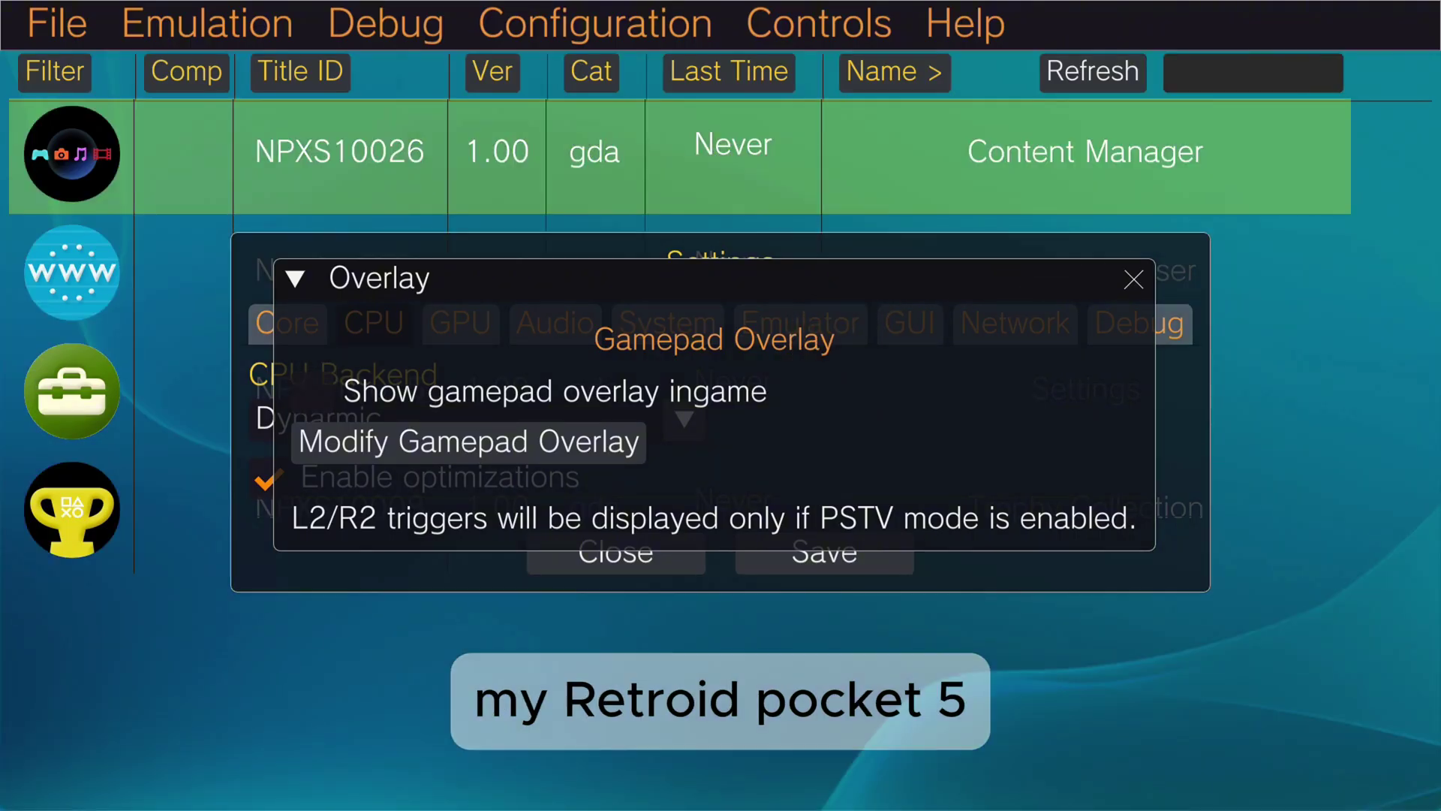
pyautogui.click(1134, 280)
pyautogui.click(818, 23)
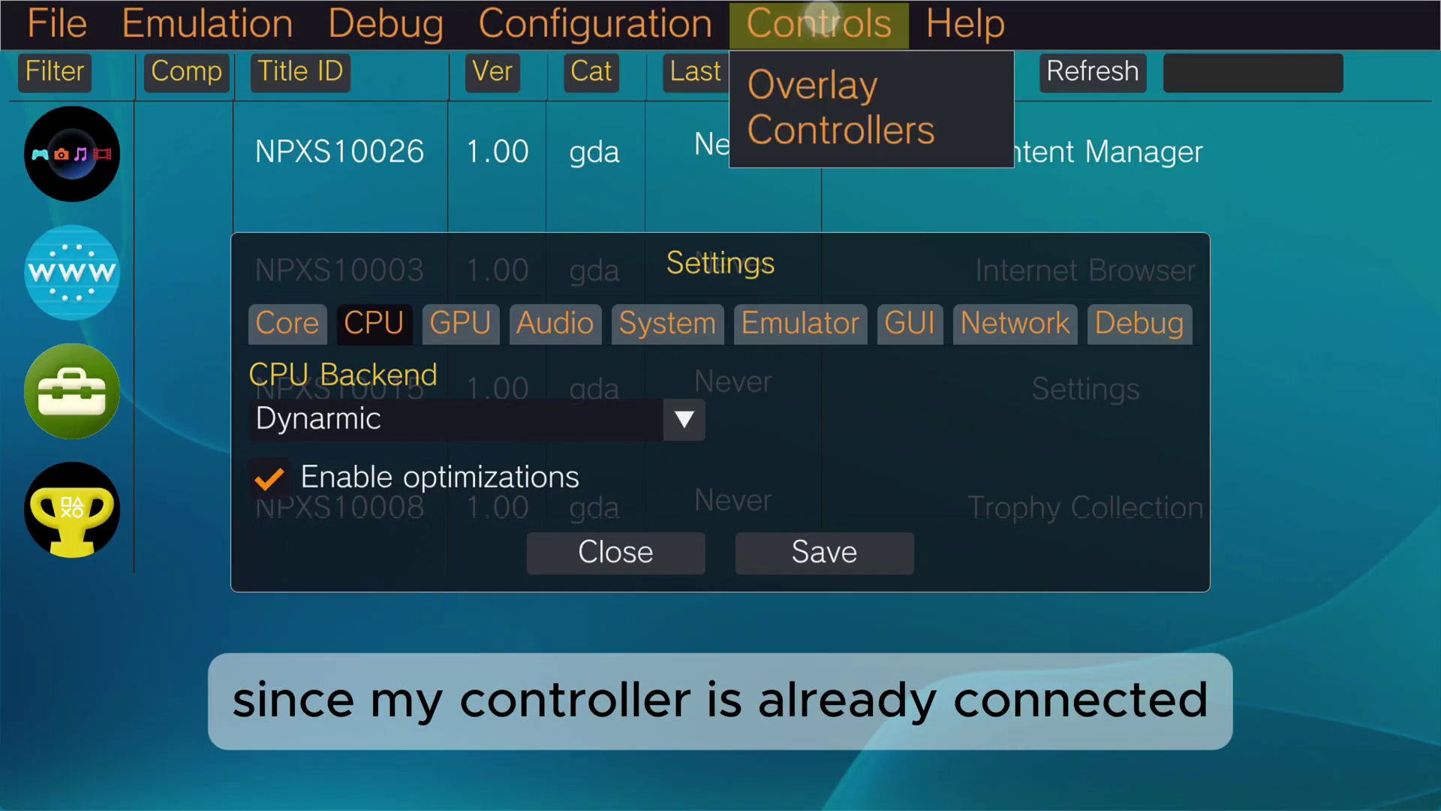
pyautogui.click(839, 129)
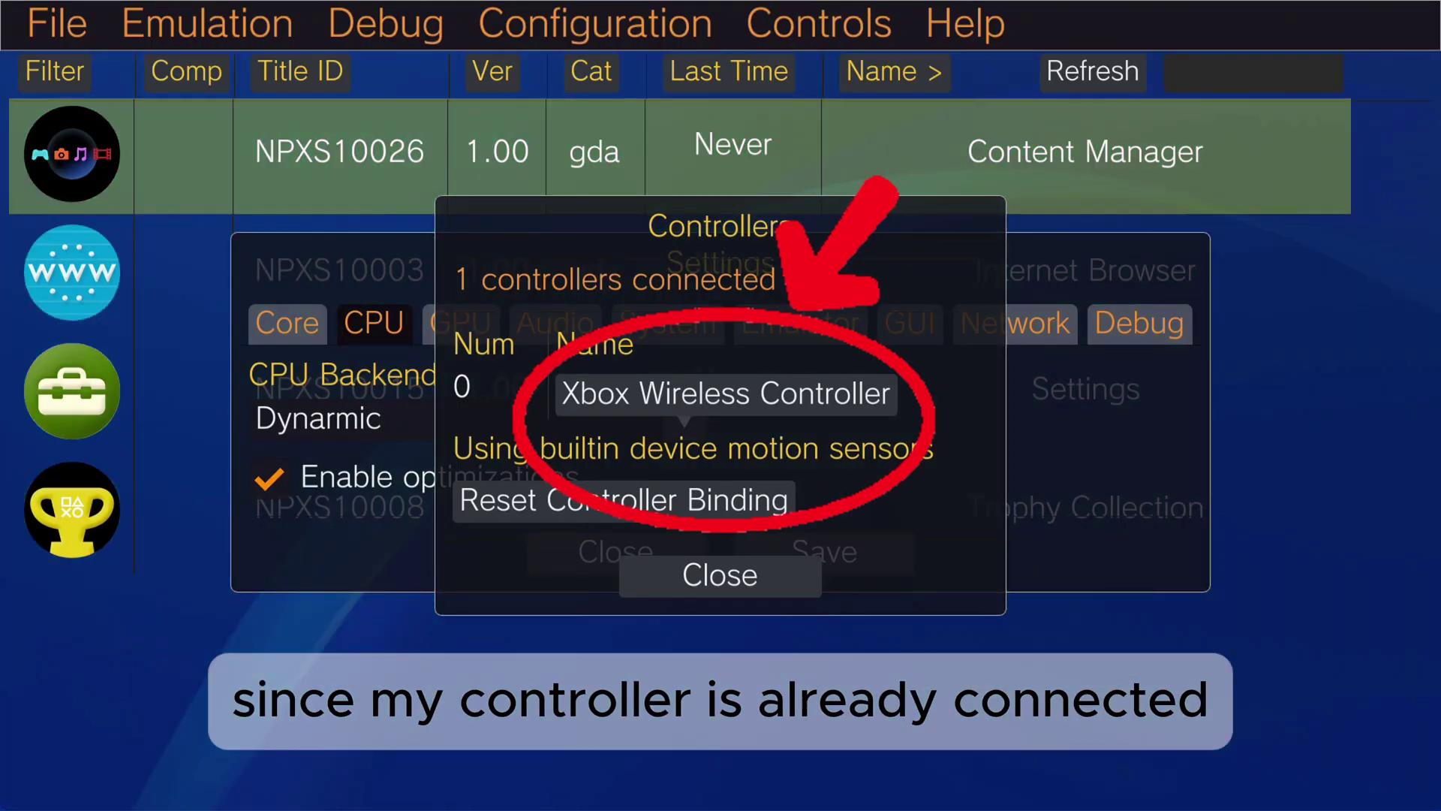
pyautogui.click(827, 392)
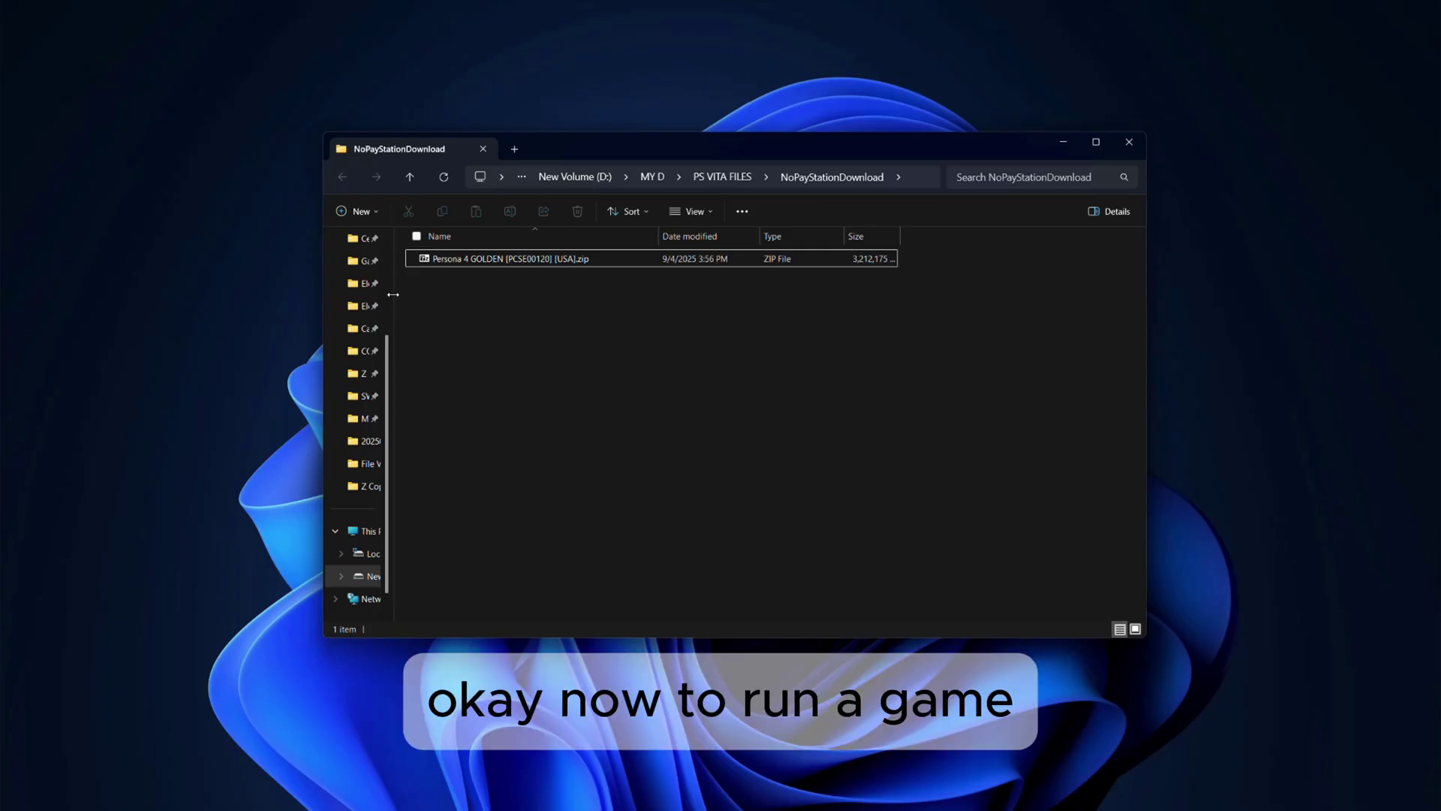
pyautogui.click(573, 259)
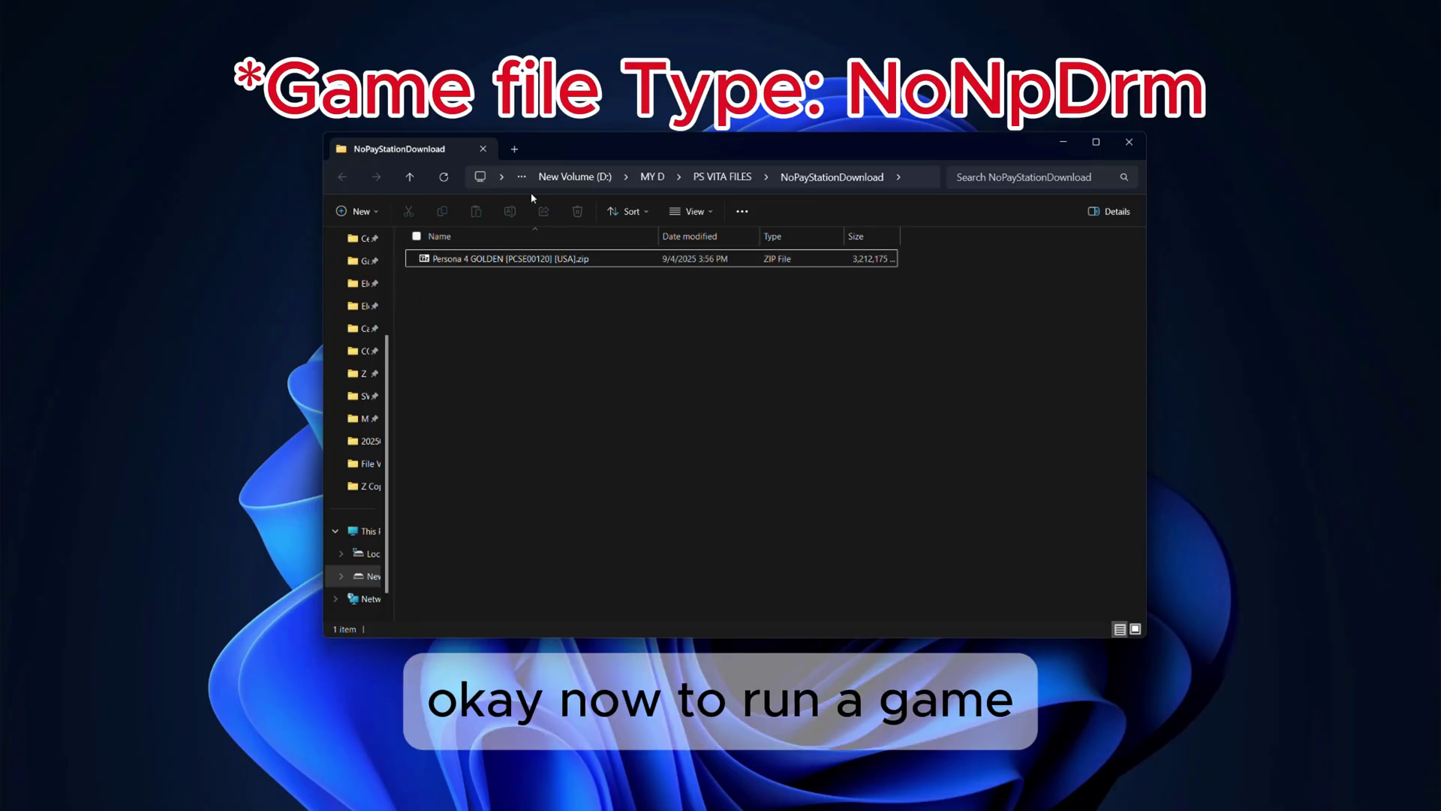
pyautogui.click(495, 286)
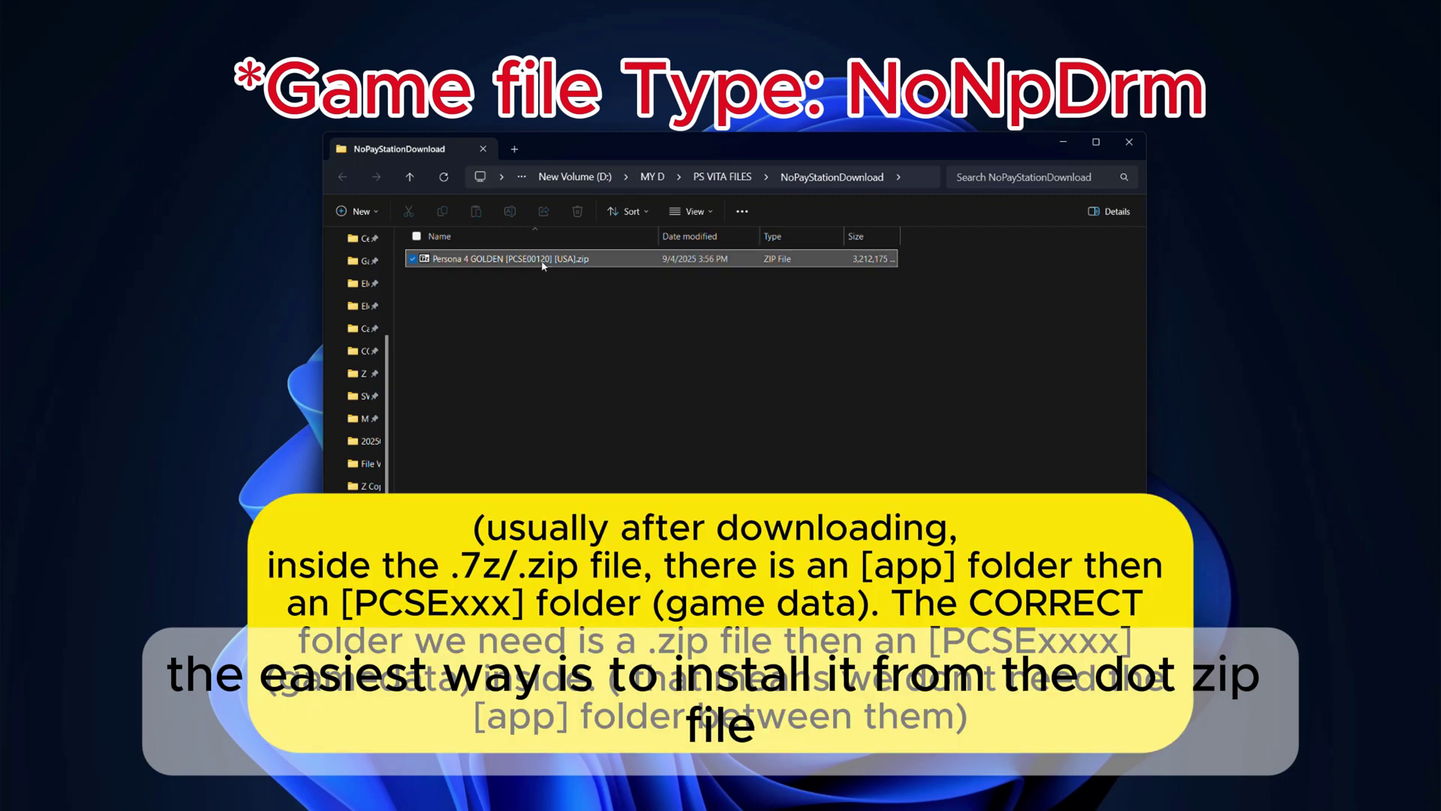
pyautogui.doubleClick(543, 266)
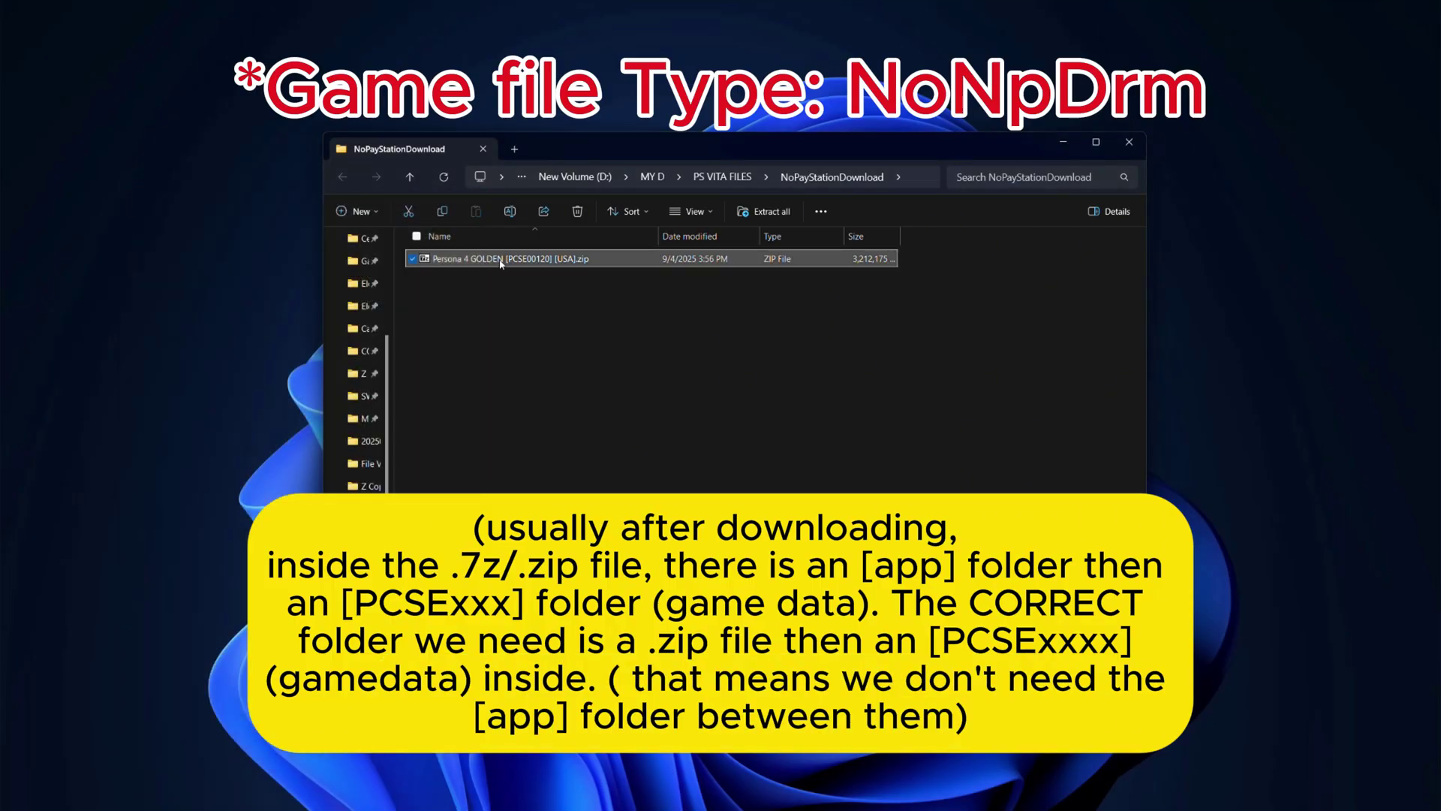
# Extract the game zip with WinRAR, then compress the PCSE00120 app folder into PCSE00120.zip
pyautogui.rightClick(501, 264)
pyautogui.moveTo(547, 562)
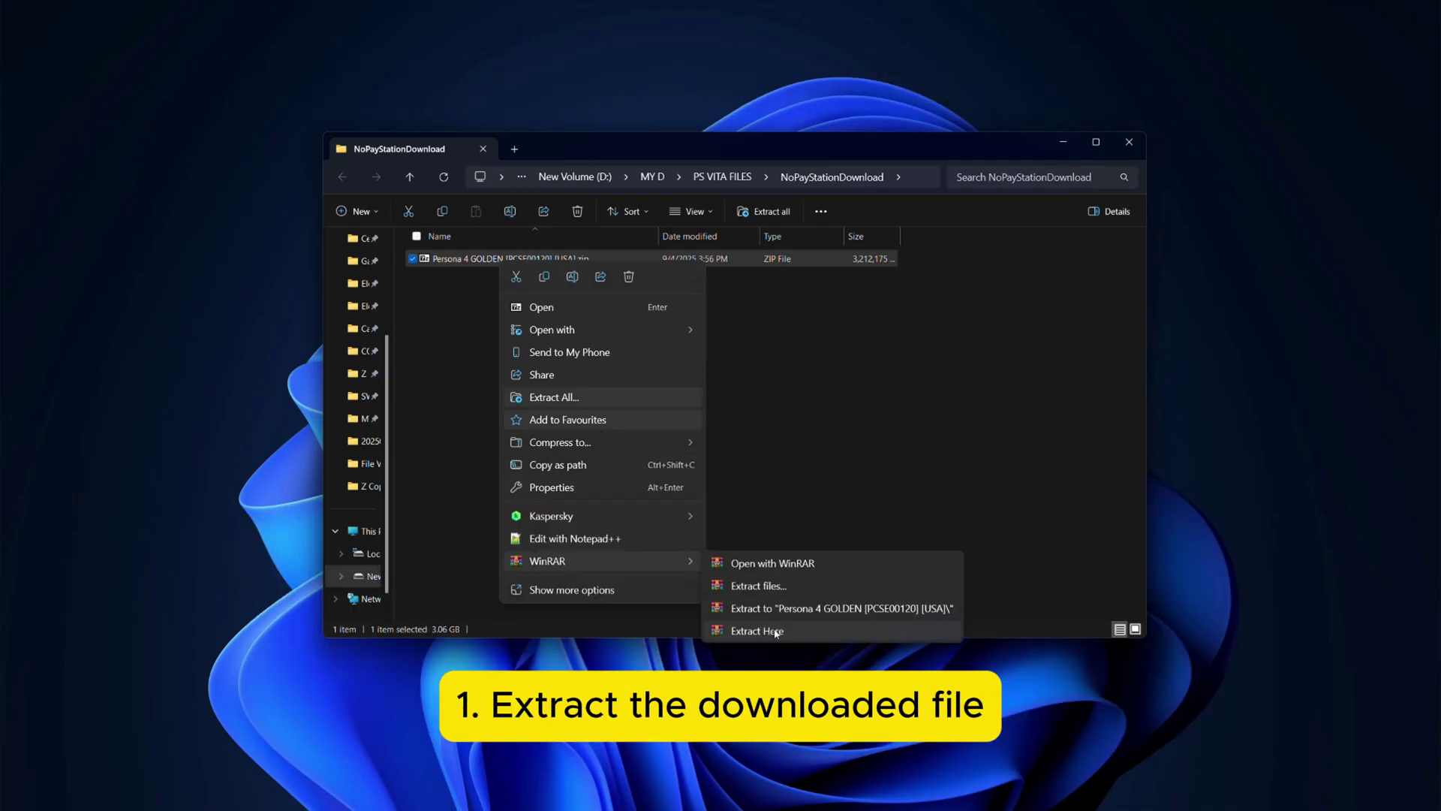
pyautogui.click(776, 632)
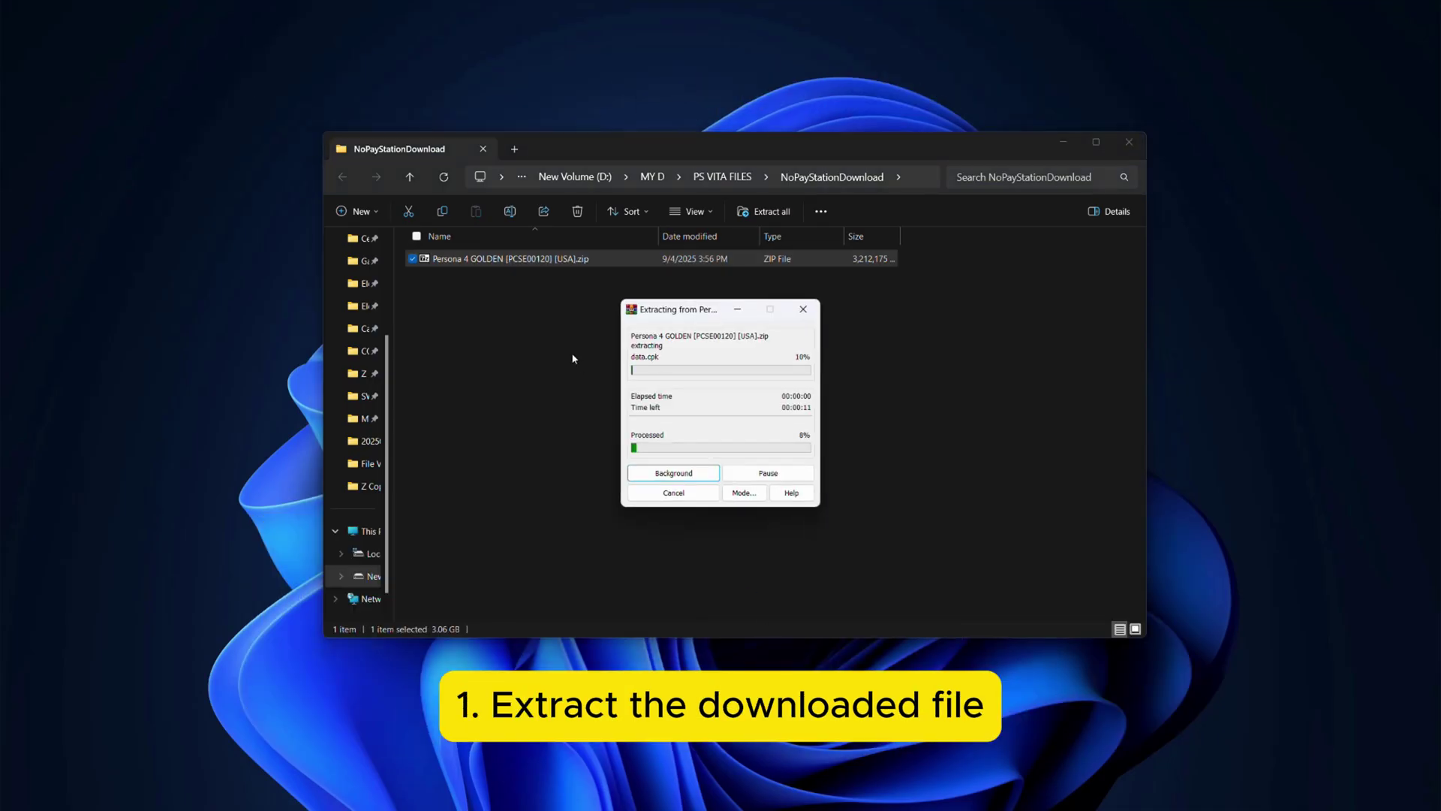
pyautogui.doubleClick(466, 279)
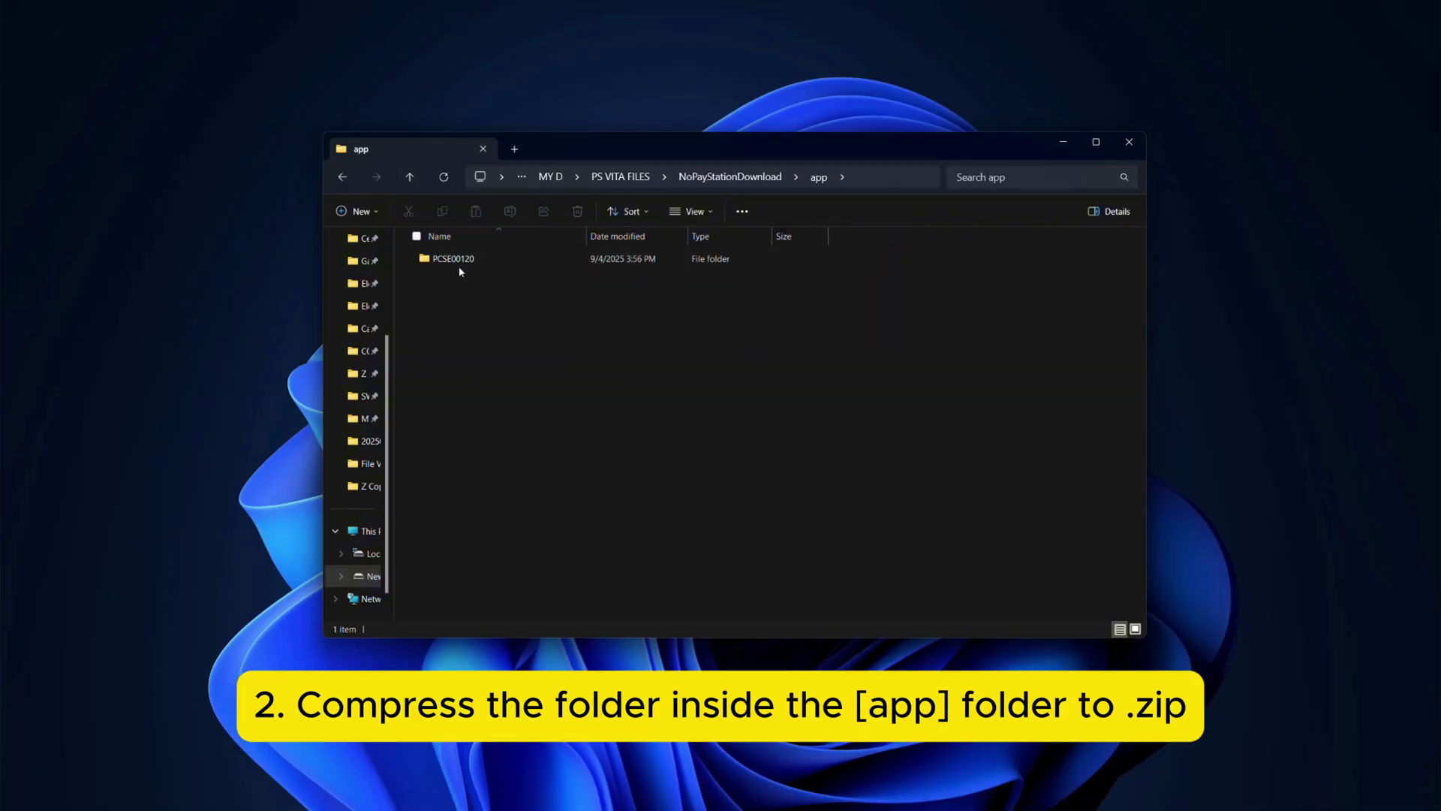
pyautogui.rightClick(459, 265)
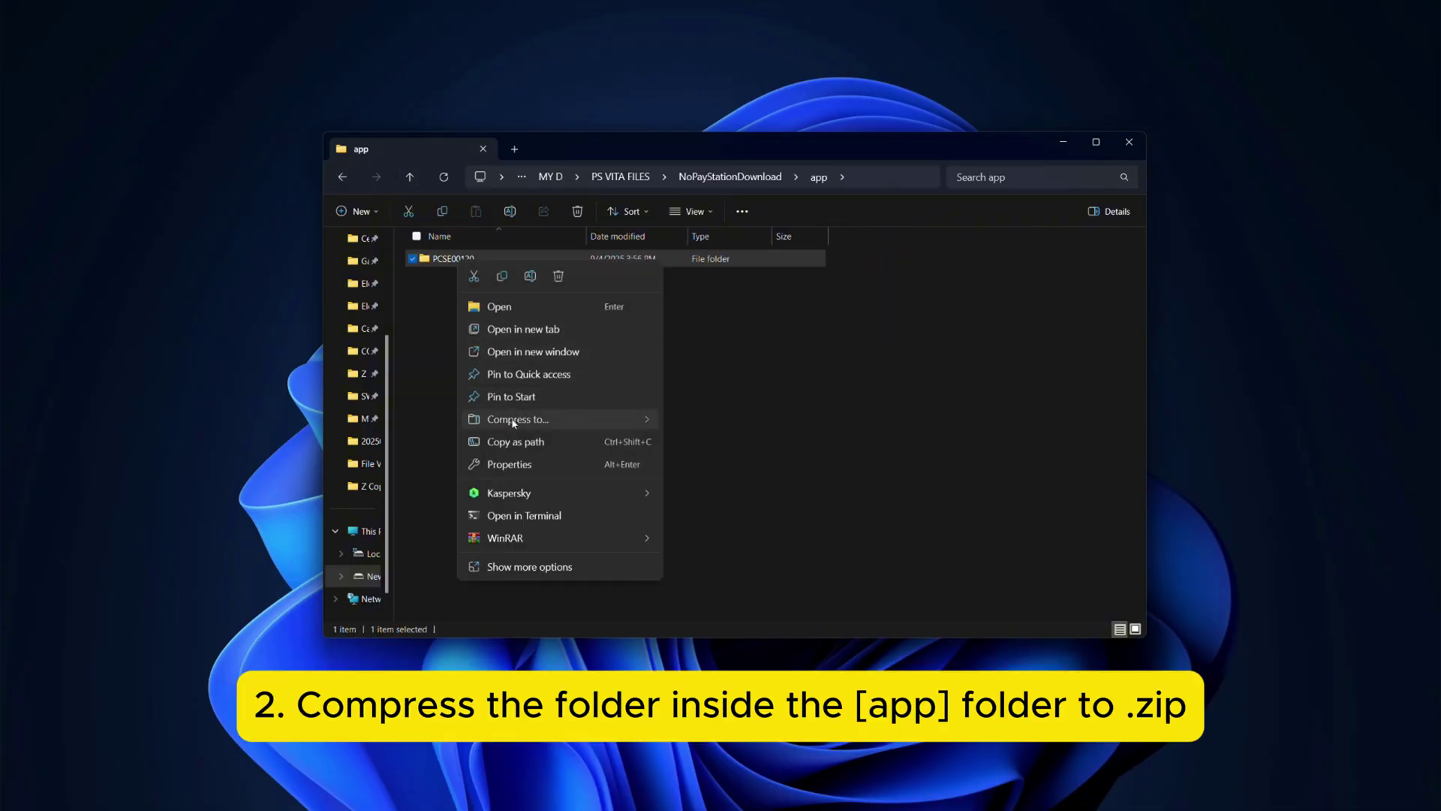
pyautogui.click(686, 432)
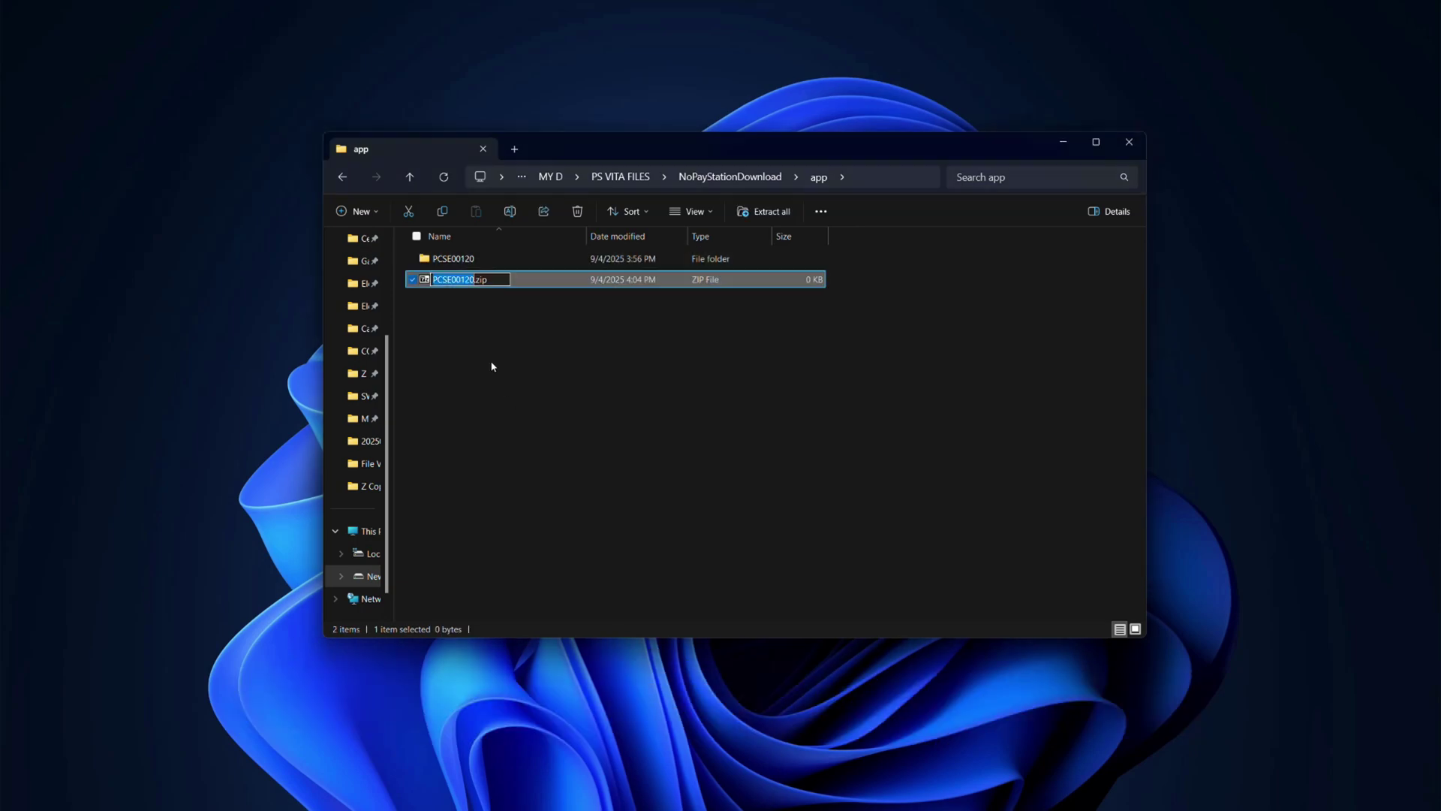
# Keep the default name, confirm PCSE00120.zip holds PCSE00120, and rename it 'Persona 4 golden'
pyautogui.click(491, 365)
pyautogui.doubleClick(459, 279)
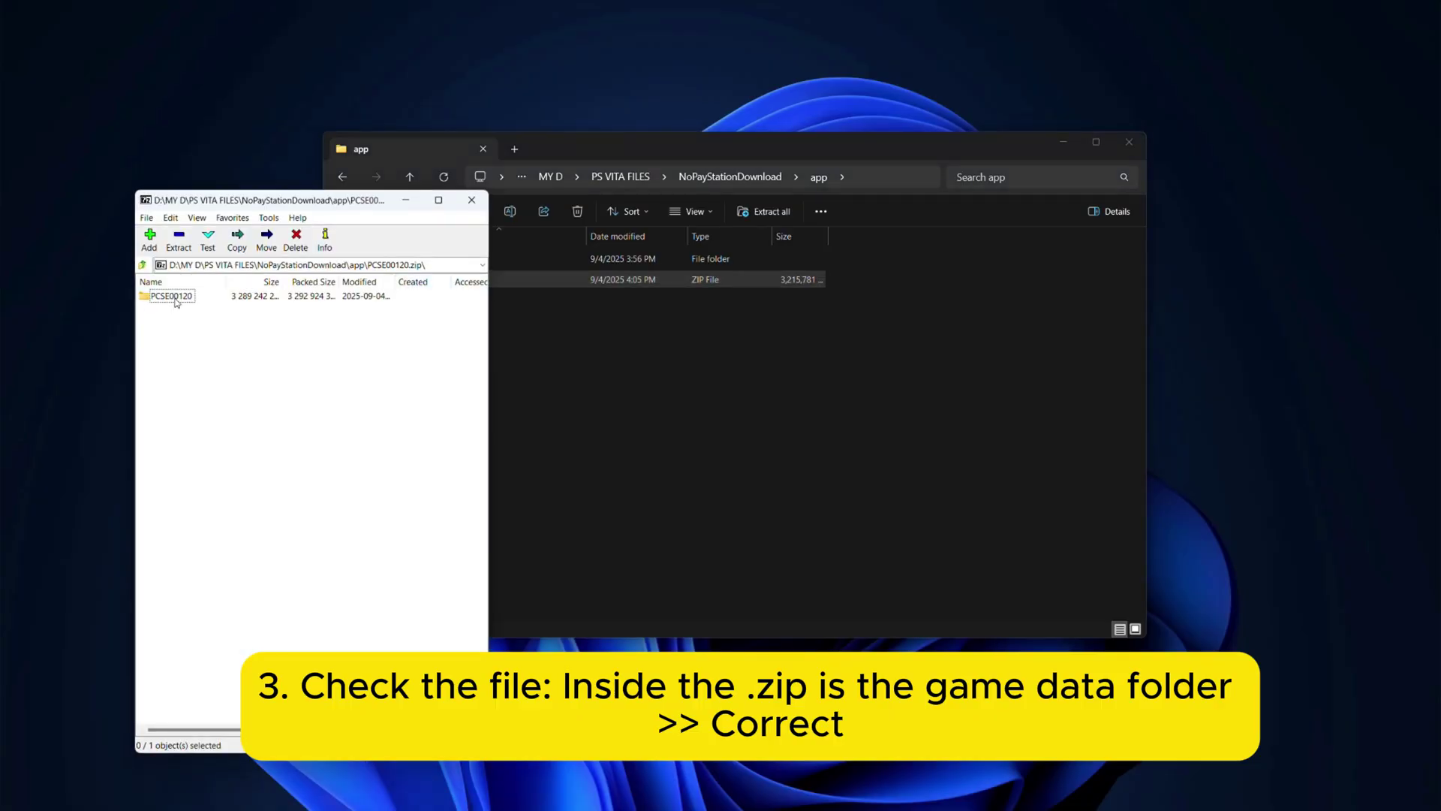
pyautogui.click(472, 200)
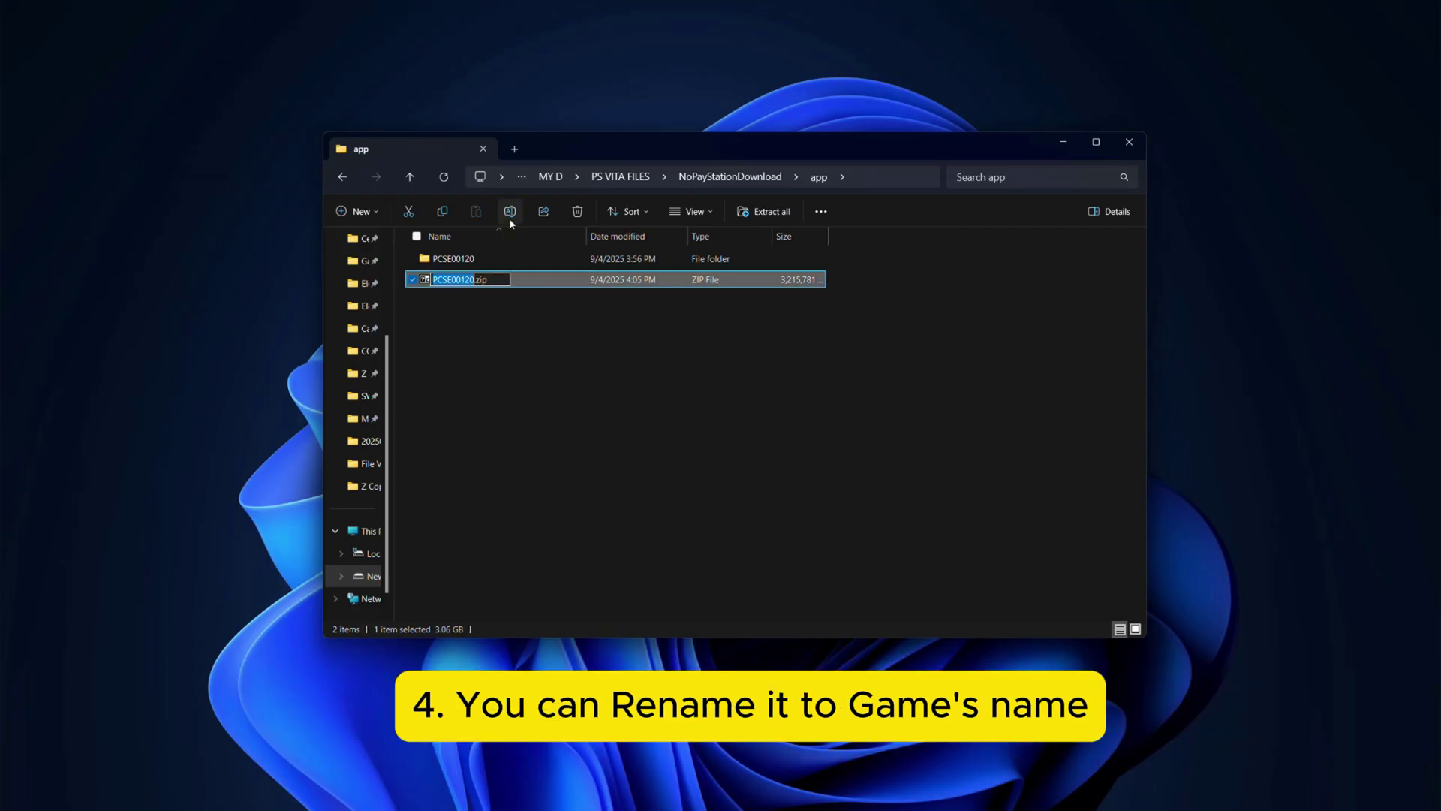
pyautogui.click(508, 213)
pyautogui.write('Persona 4 go')
pyautogui.write('lden')
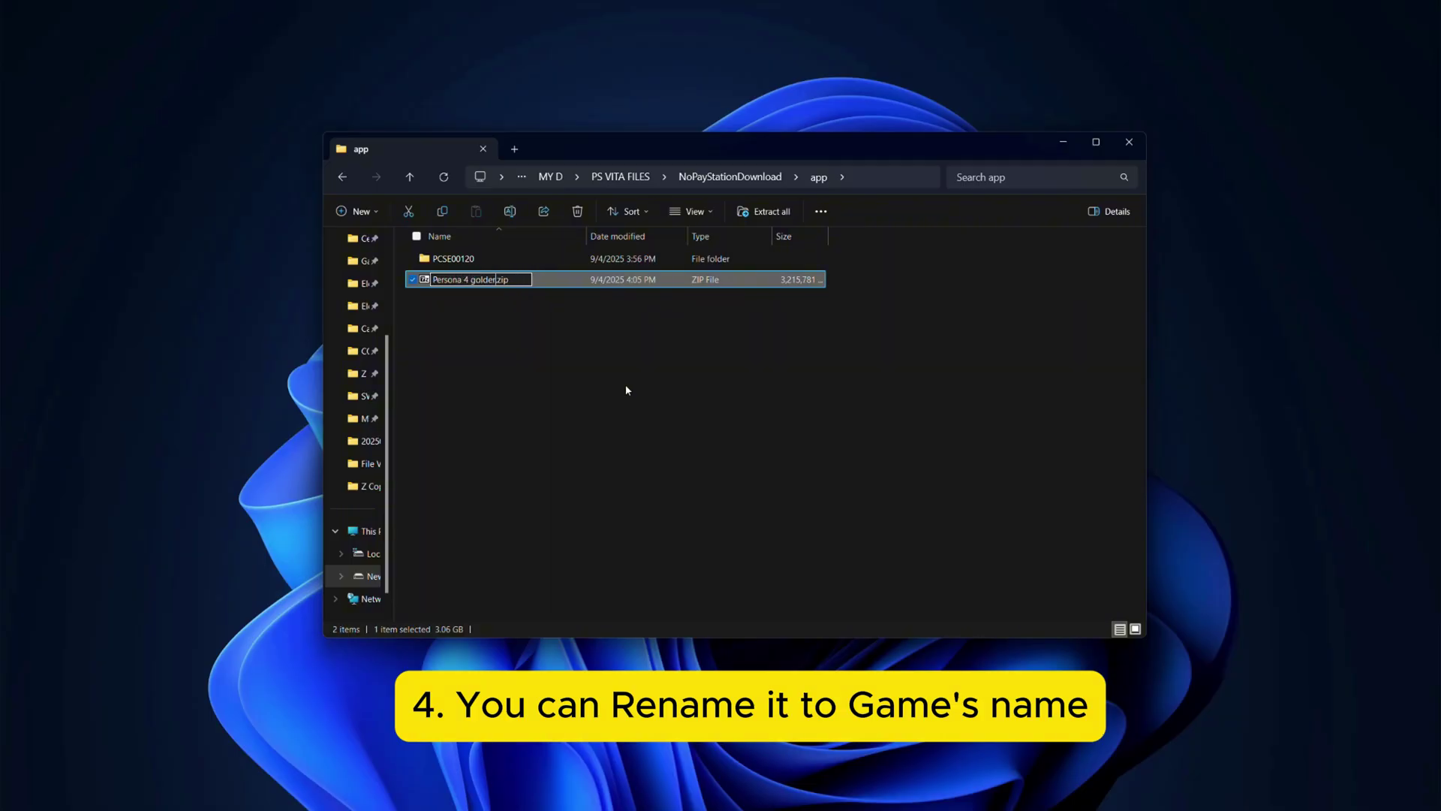
pyautogui.press('Return')
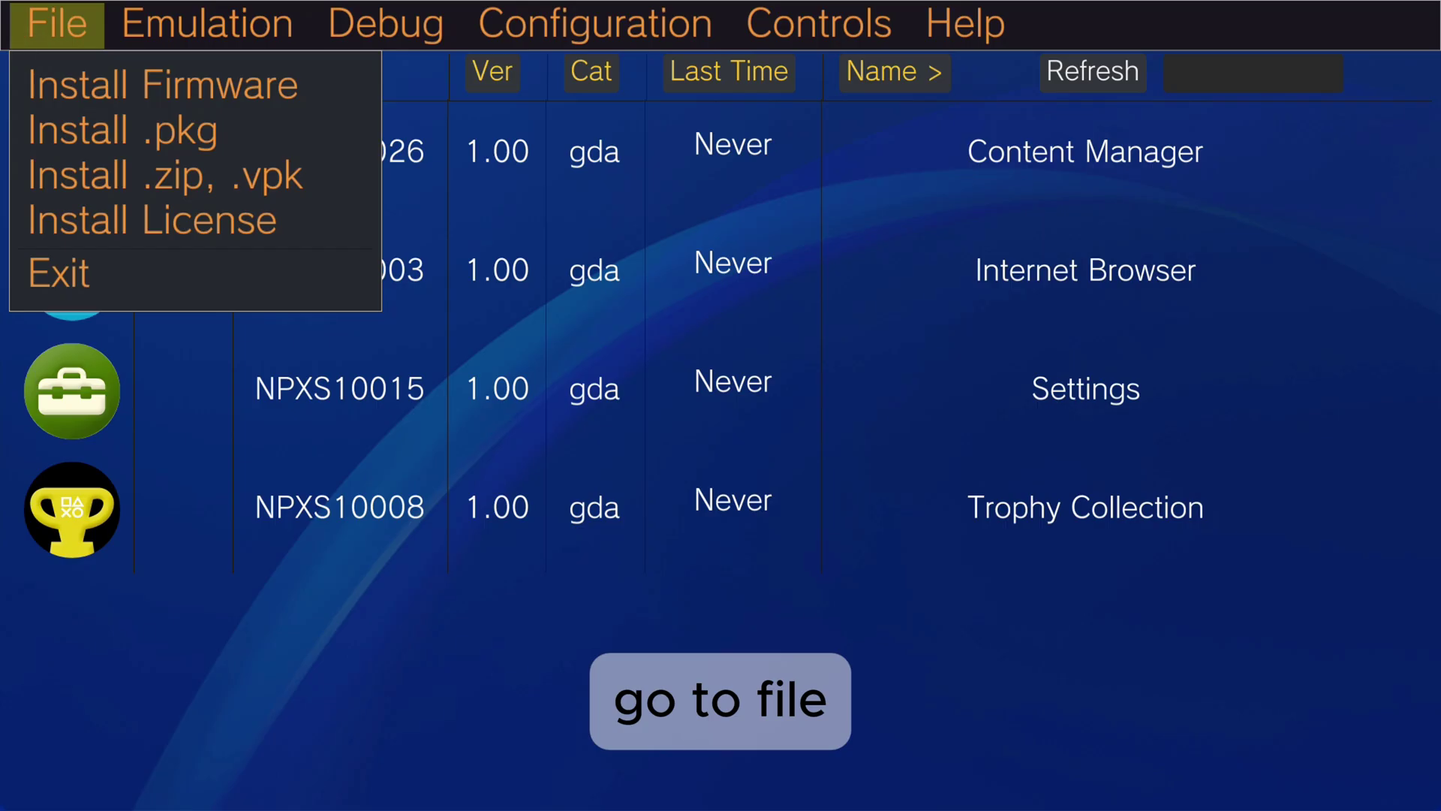
# Install Persona 4 Golden.zip into Vita3K, then launch Persona 4 GOLDEN from the app list
pyautogui.click(165, 175)
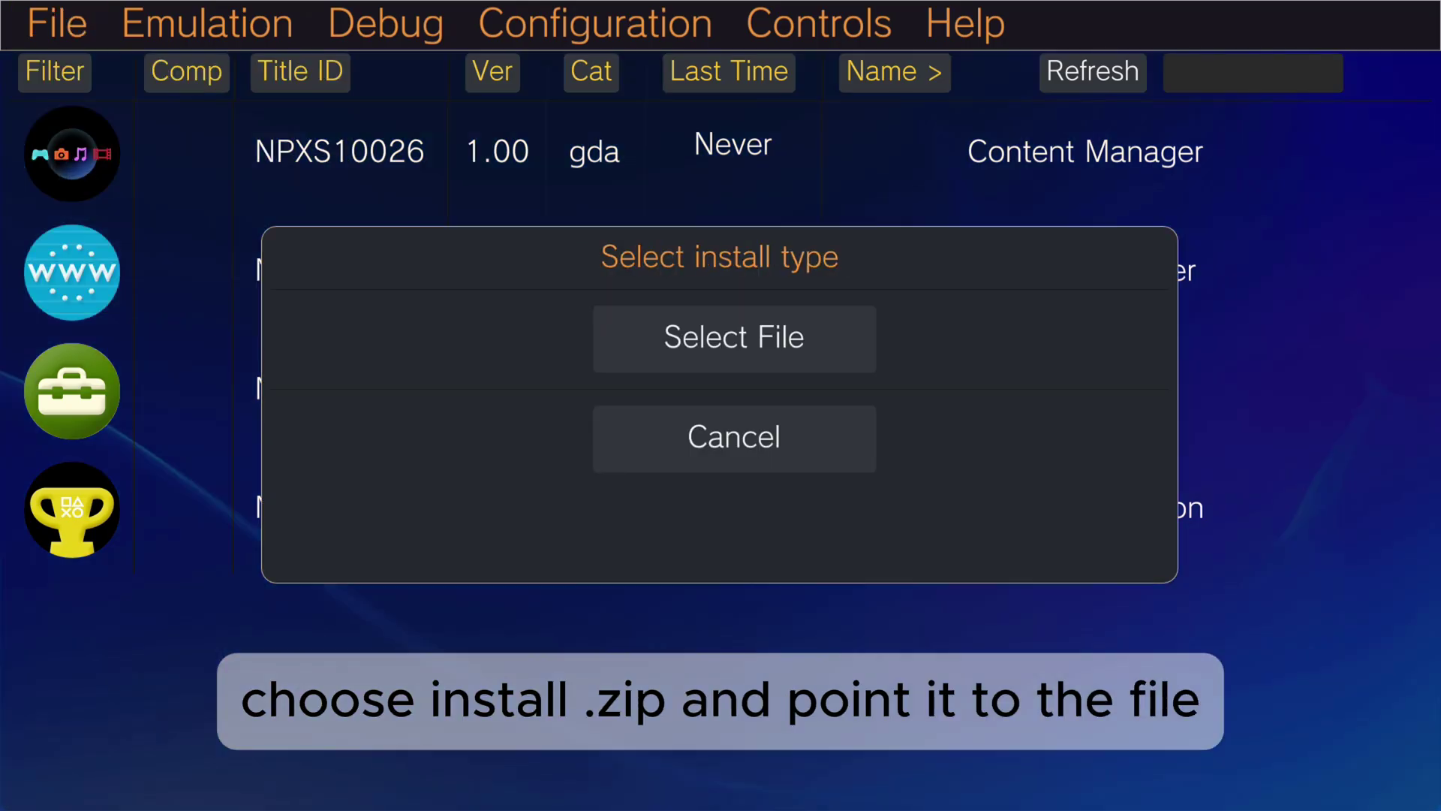
pyautogui.click(734, 339)
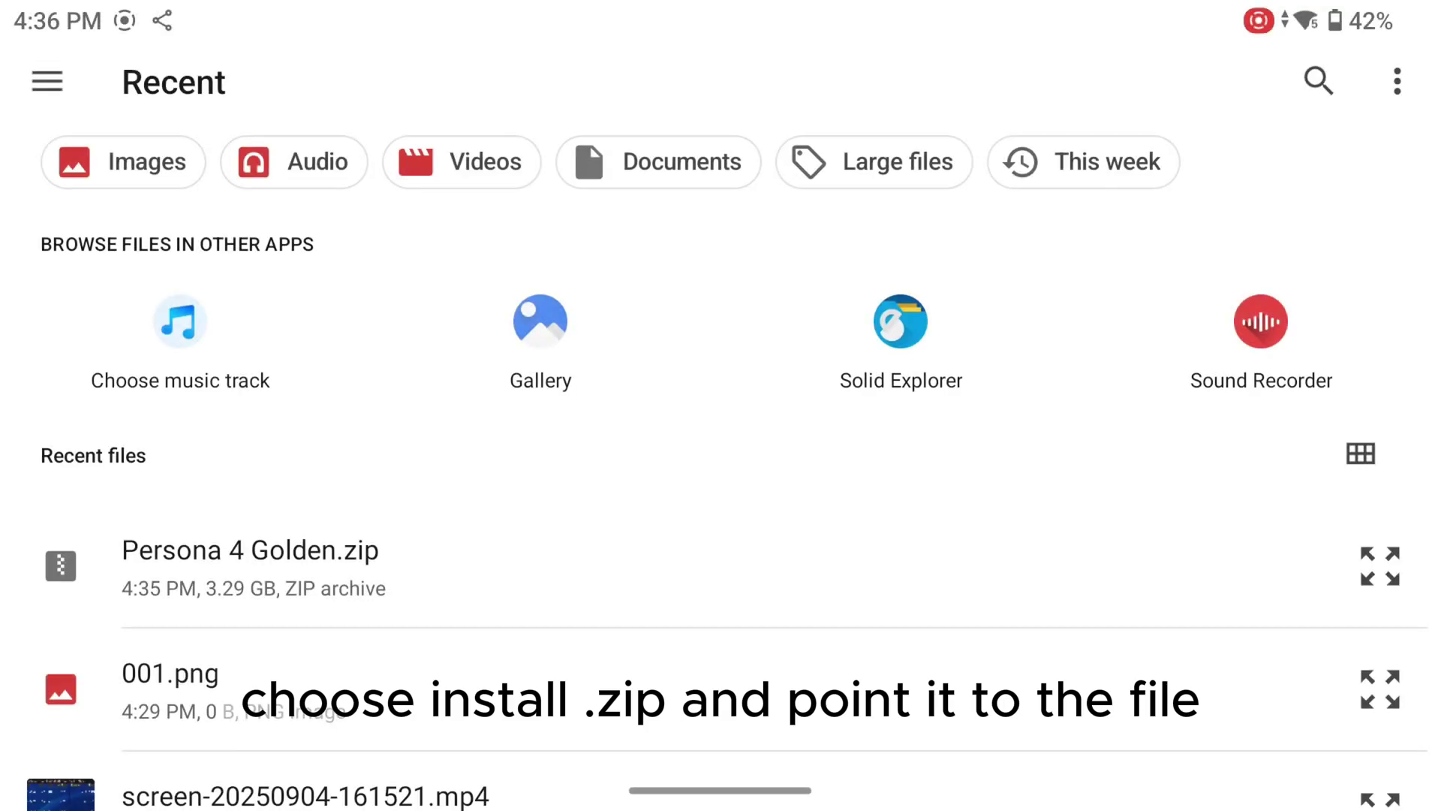
pyautogui.click(746, 563)
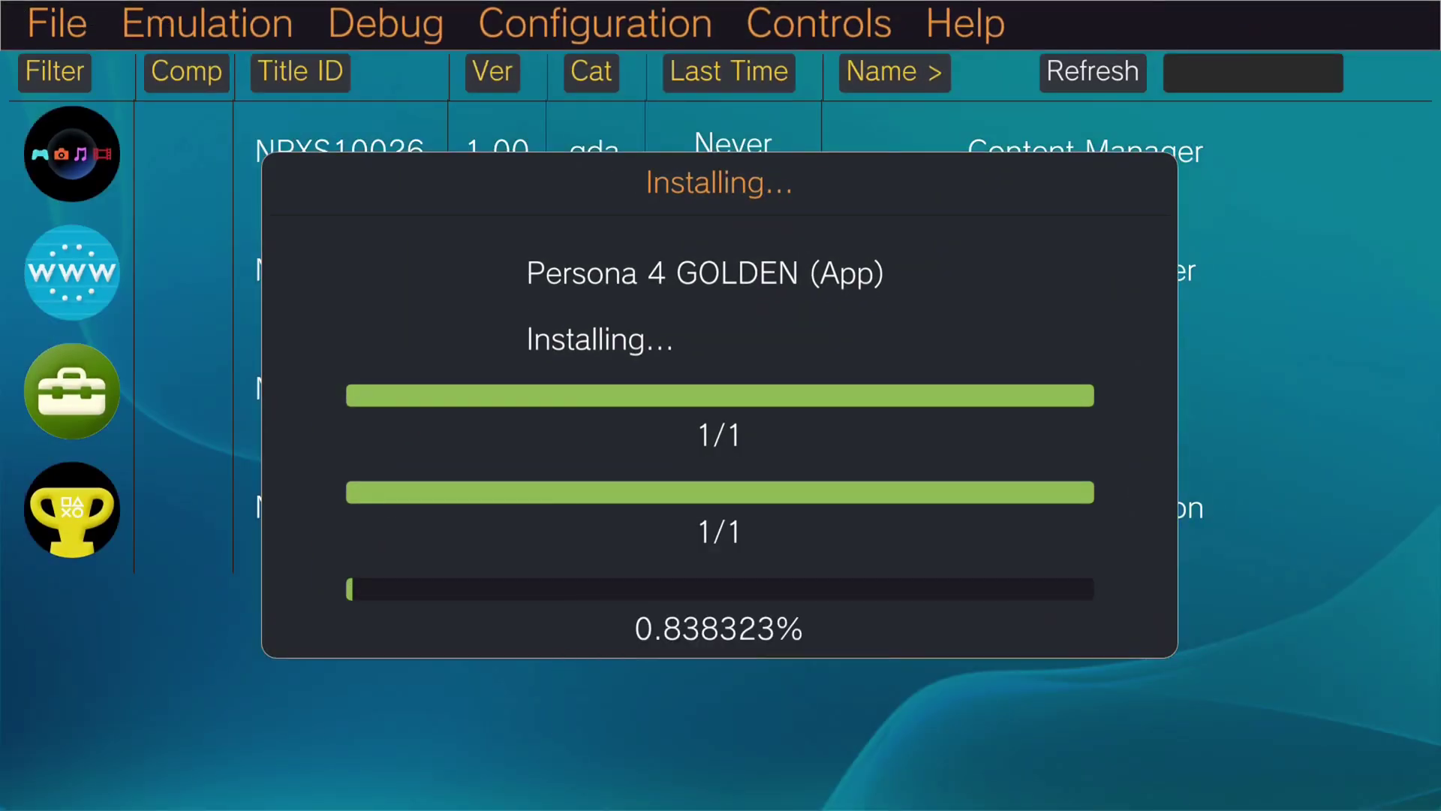
pyautogui.press('Return')
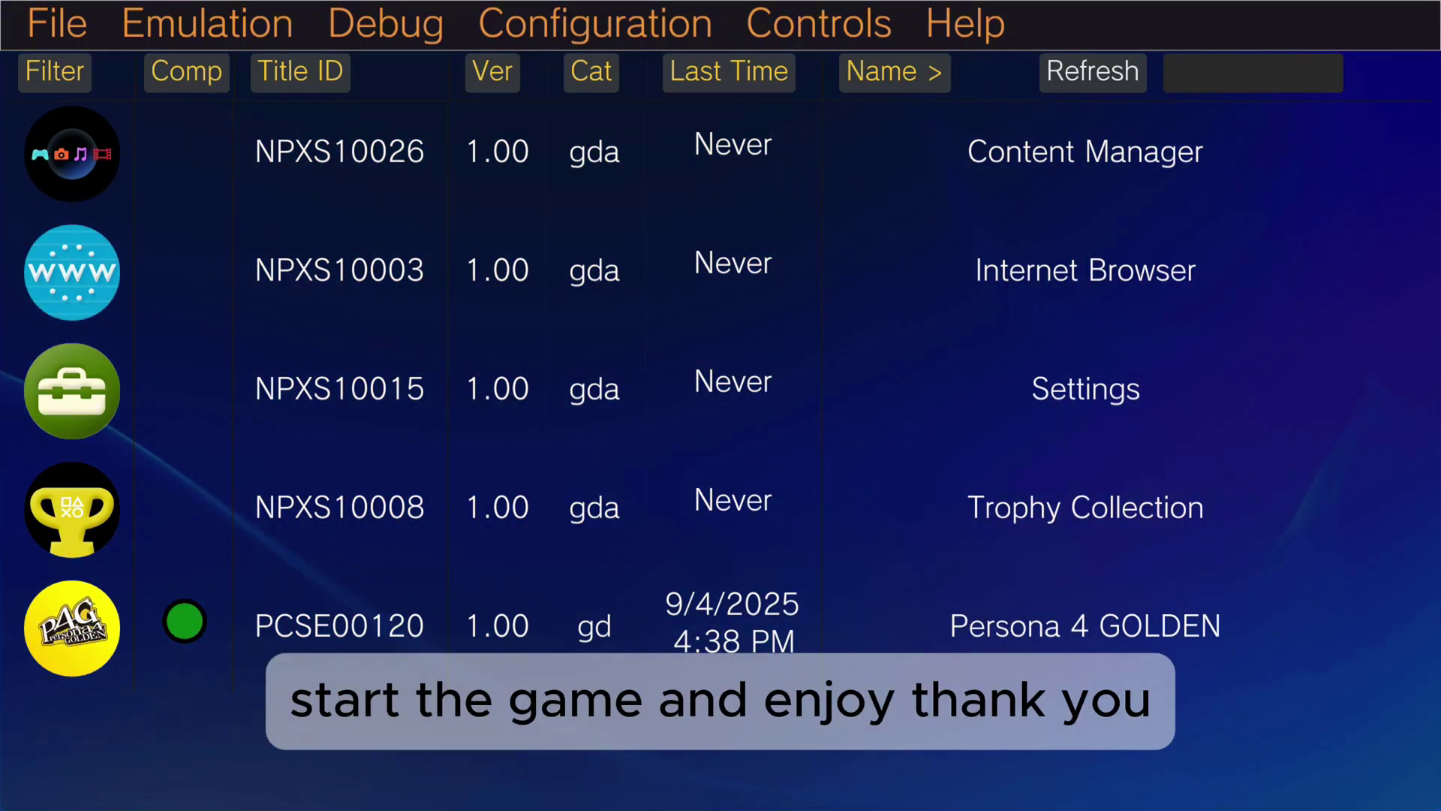
pyautogui.doubleClick(721, 626)
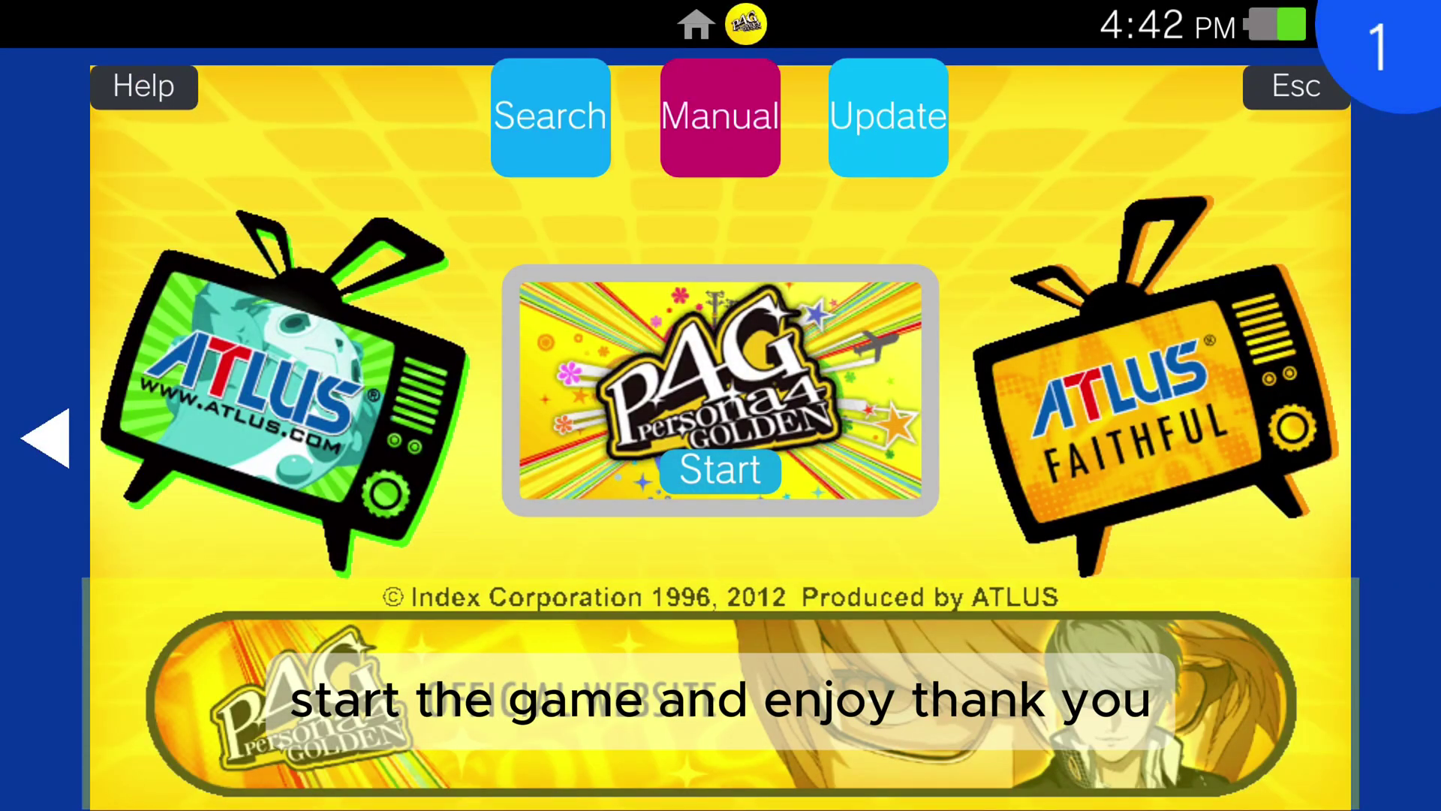